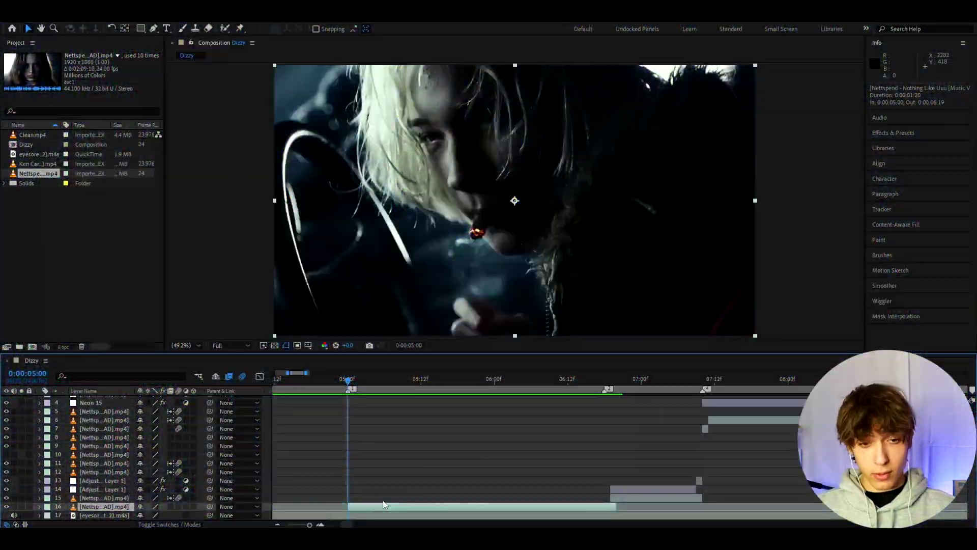
Scrub and preview the clip past 0:00:05:00, then select the clip layer.
{"action": "left_click_drag", "start_coordinate": [348, 381], "coordinate": [297, 401]}
{"action": "key", "text": "space"}
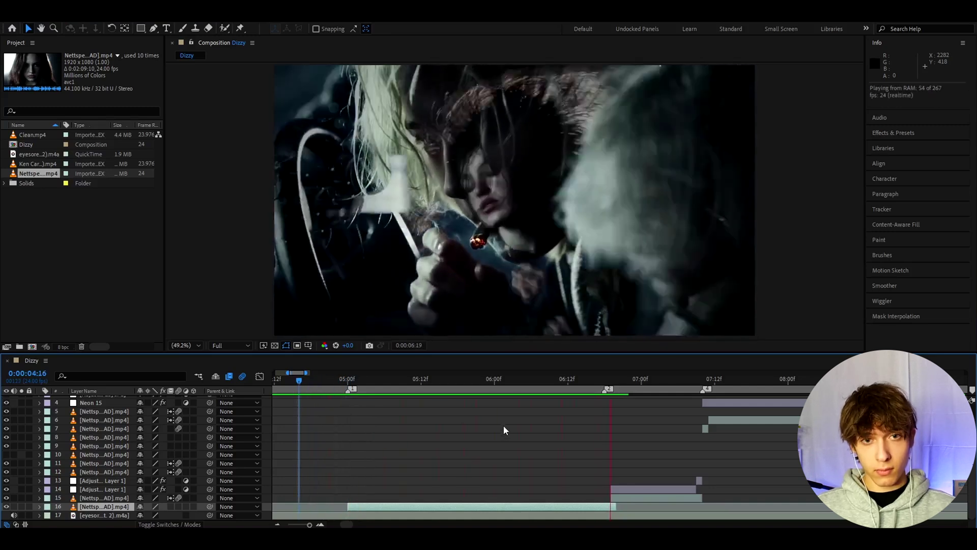
{"action": "left_click", "coordinate": [376, 506]}
{"action": "key", "text": "i"}
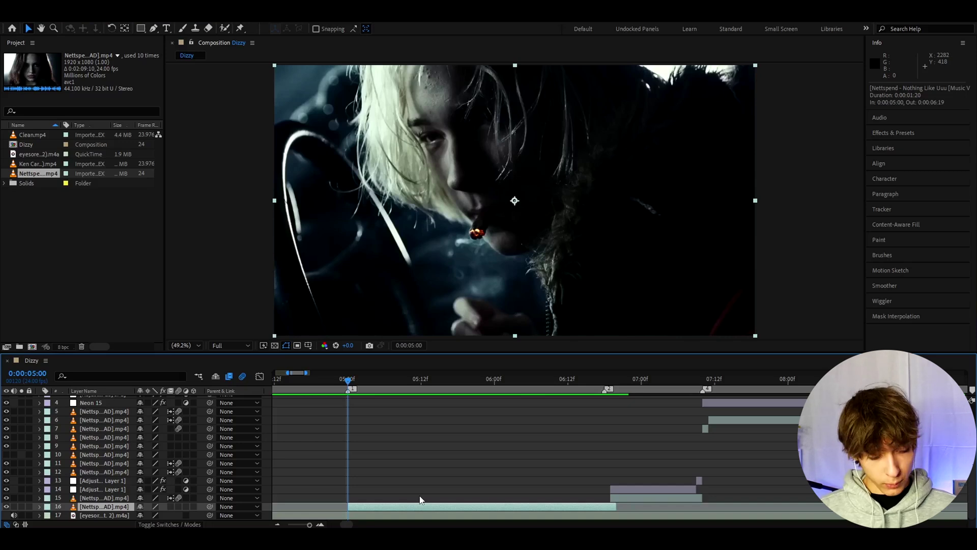
Add a new adjustment layer and cut away its part before 0:00:05:00.
{"action": "key", "text": "ctrl+alt+y"}
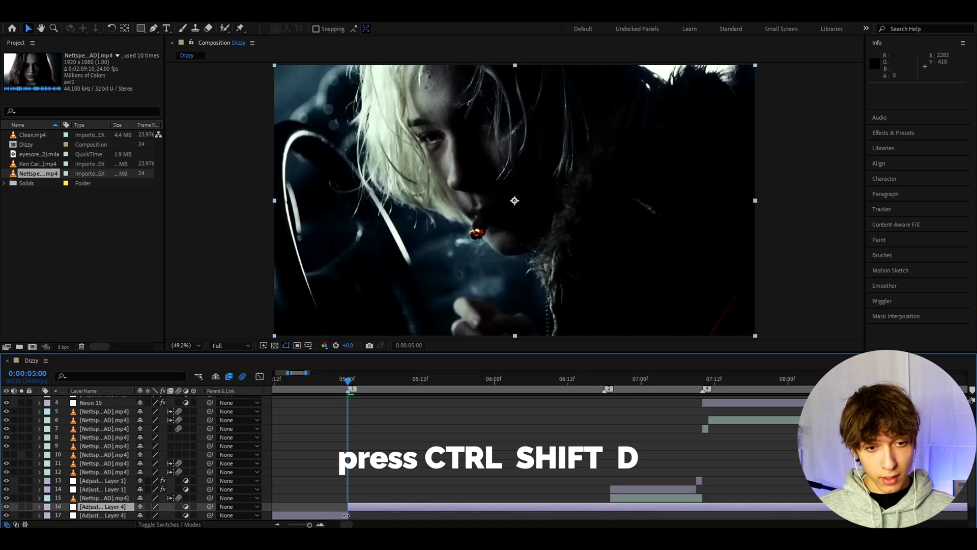
{"action": "key", "text": "ctrl+shift+d"}
{"action": "key", "text": "Delete"}
{"action": "left_click", "coordinate": [376, 506]}
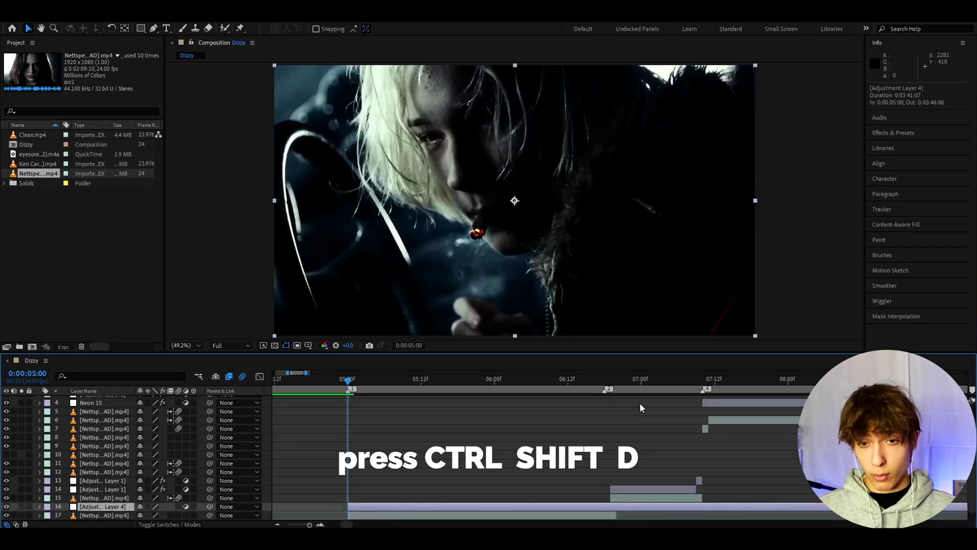
Split the adjustment layer at 0:00:06:19 and delete the piece after the cut.
{"action": "left_click", "coordinate": [605, 382]}
{"action": "left_click_drag", "start_coordinate": [605, 385], "coordinate": [613, 385]}
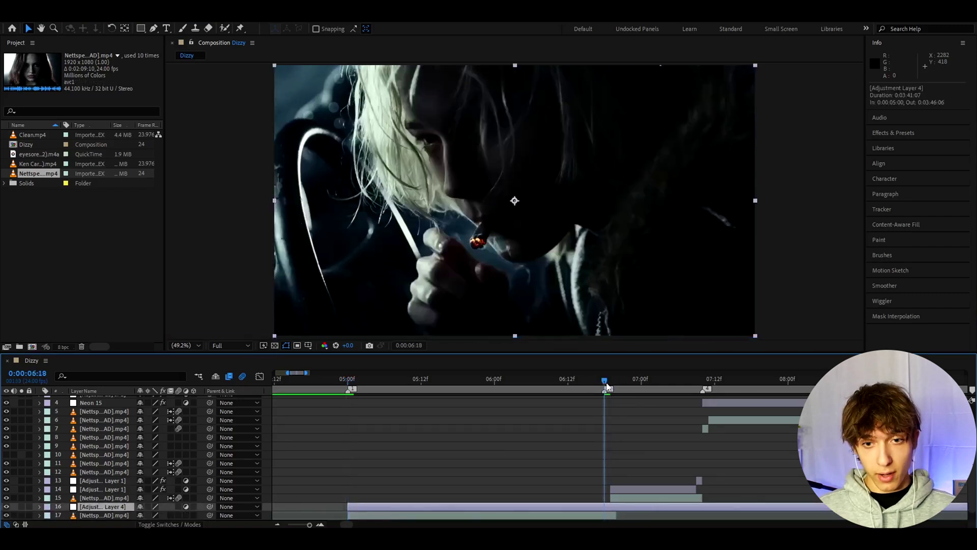
{"action": "key", "text": "ctrl+shift+d"}
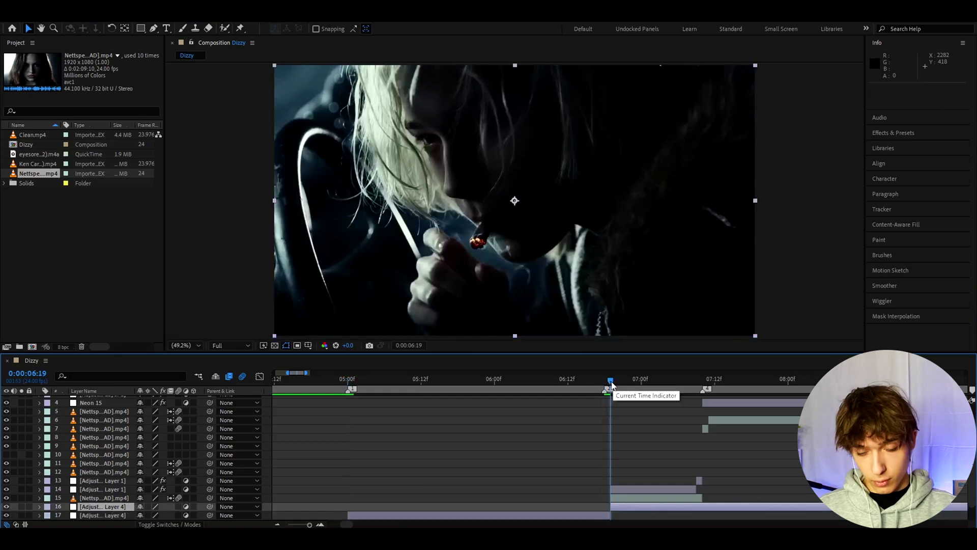
{"action": "key", "text": "Delete"}
{"action": "left_click_drag", "start_coordinate": [583, 392], "coordinate": [349, 389]}
{"action": "left_click", "coordinate": [359, 504]}
Apply S_Flicker to the adjustment layer through the quick effect search.
{"action": "key", "text": "ctrl+space"}
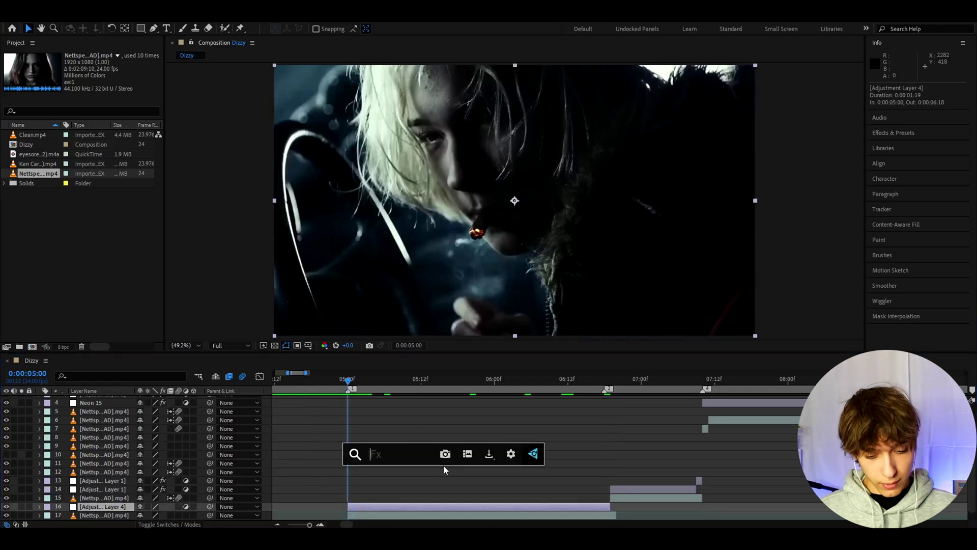
{"action": "type", "text": "s_flicker"}
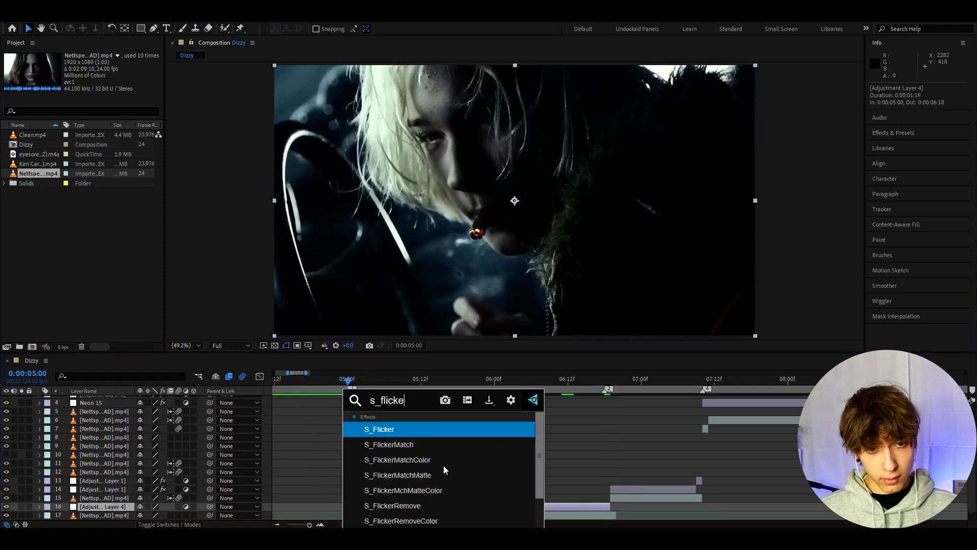
{"action": "key", "text": "Return"}
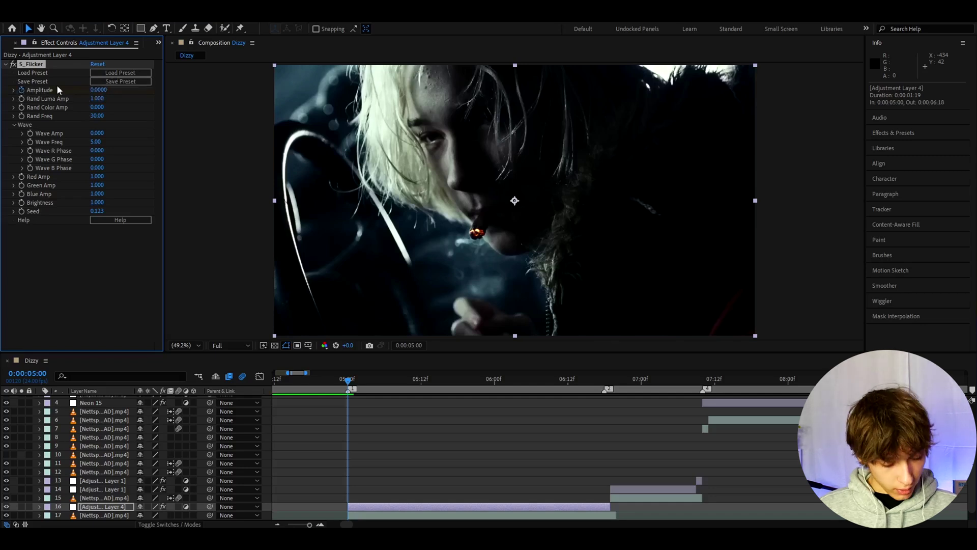
Add an Echo effect with Echo Operator Maximum and 3 echoes.
{"action": "key", "text": "ctrl+space"}
{"action": "type", "text": "echo"}
{"action": "key", "text": "Return"}
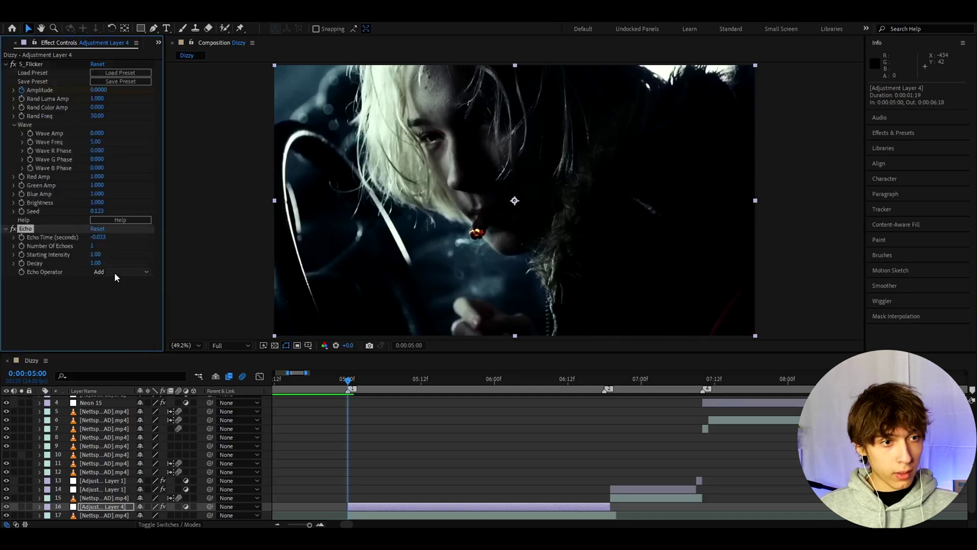
{"action": "left_click", "coordinate": [114, 272]}
{"action": "left_click", "coordinate": [117, 294]}
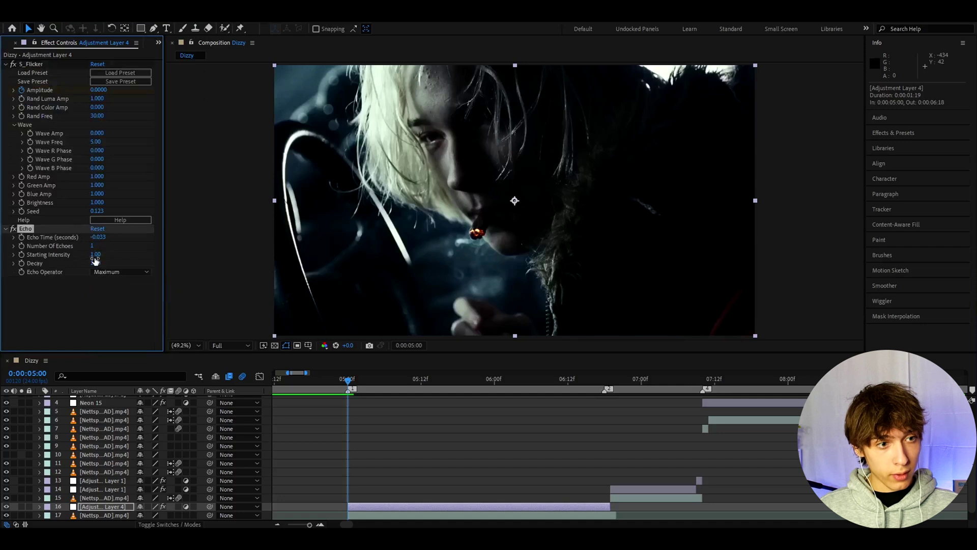
{"action": "left_click", "coordinate": [94, 246]}
{"action": "type", "text": "3"}
{"action": "key", "text": "Return"}
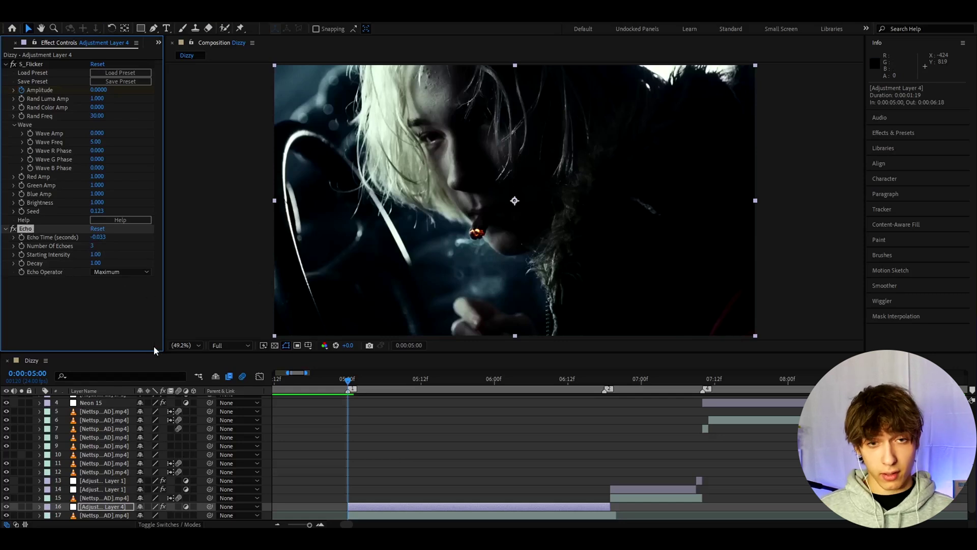
Apply S_DistortChroma from the s_distort search and set Amount 0 and Blur Lens 250.
{"action": "key", "text": "ctrl+space"}
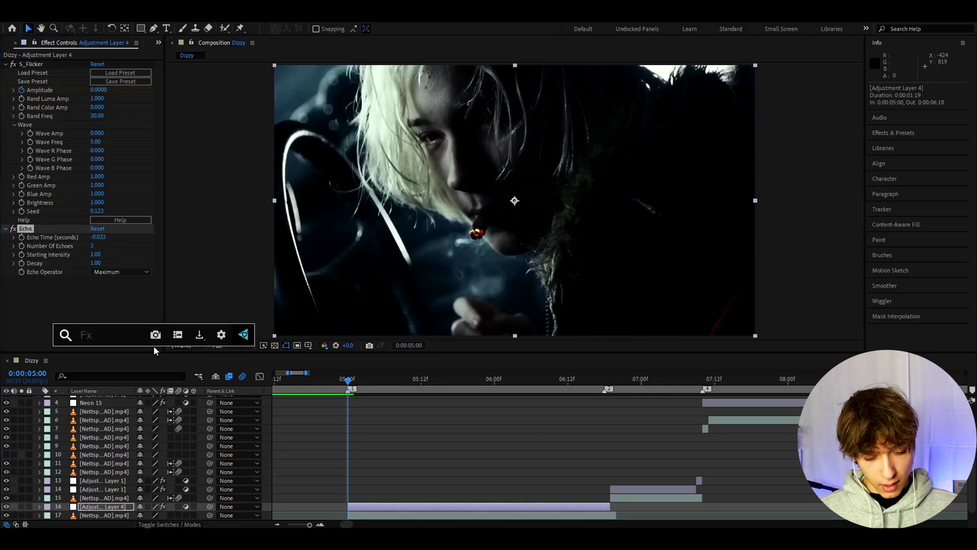
{"action": "type", "text": "s_distort"}
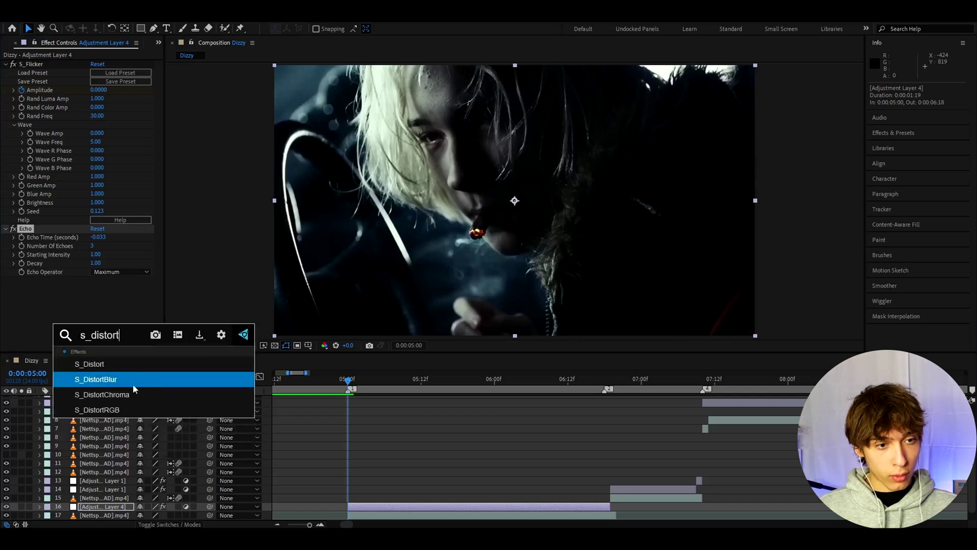
{"action": "left_click", "coordinate": [133, 394]}
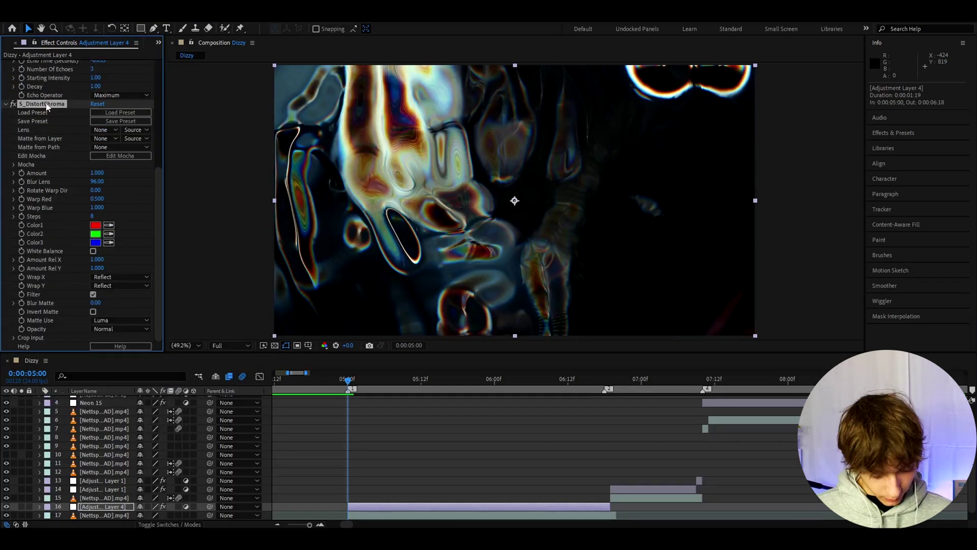
{"action": "left_click", "coordinate": [97, 173]}
{"action": "type", "text": "0"}
{"action": "key", "text": "Tab"}
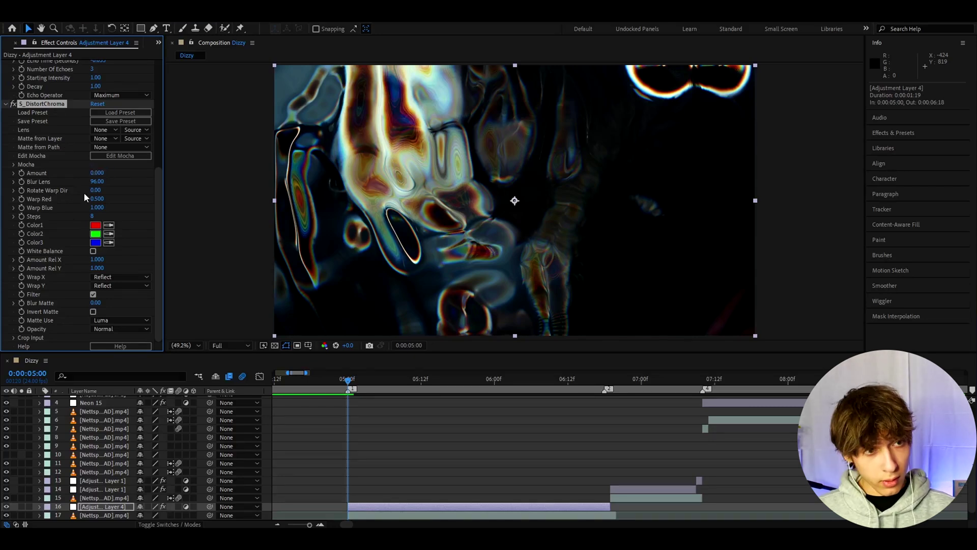
{"action": "type", "text": "250"}
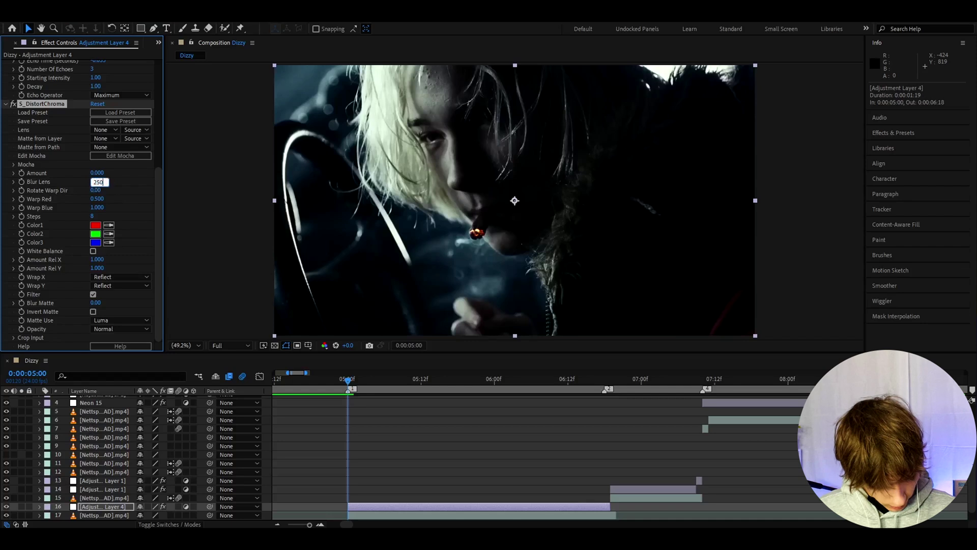
{"action": "key", "text": "Return"}
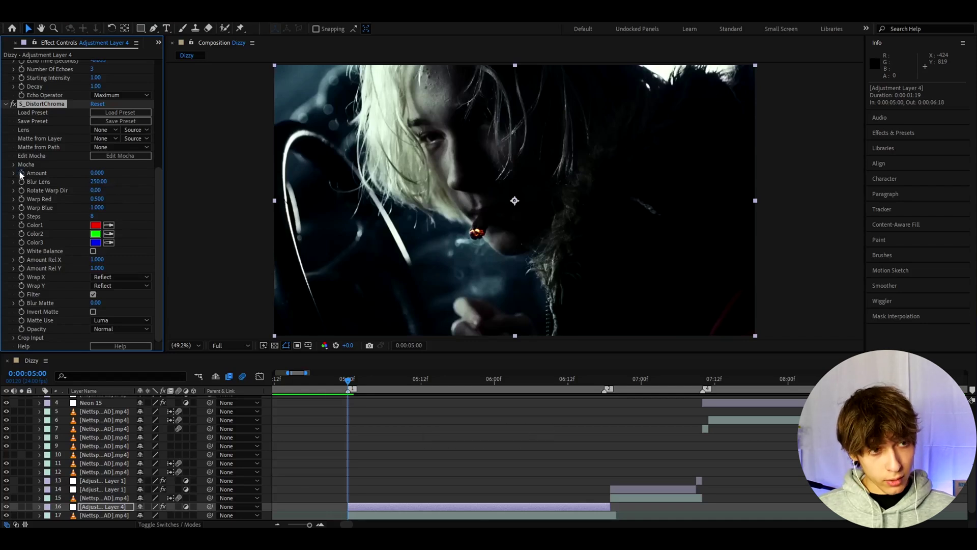
Give the S_DistortChroma Amount a wiggle(6, 0.08) expression.
{"action": "left_click", "coordinate": [21, 173], "text": "alt"}
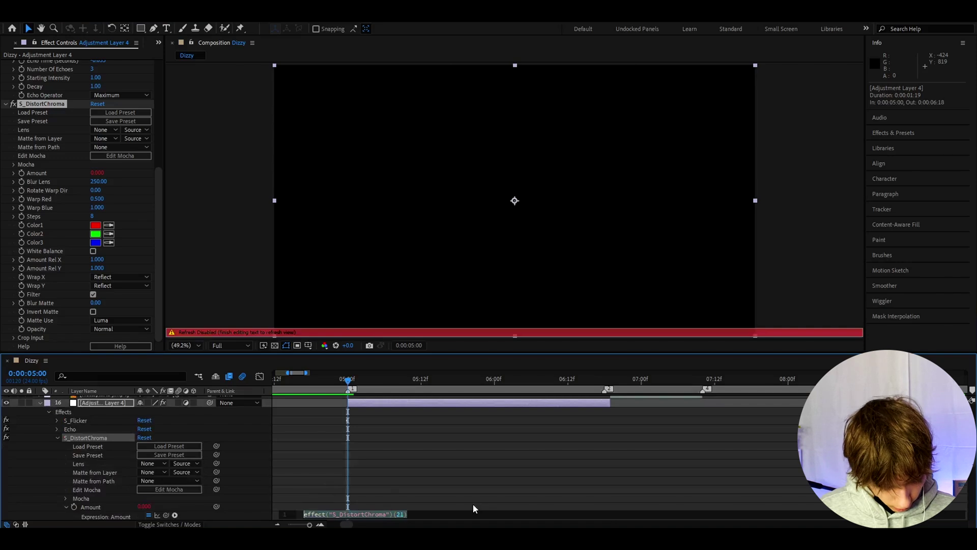
{"action": "type", "text": "wiggle"}
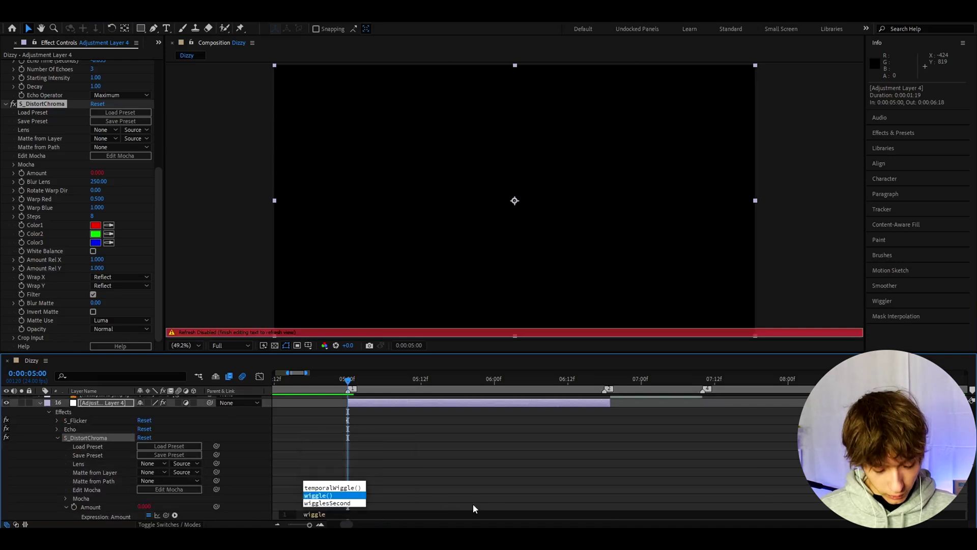
{"action": "type", "text": "(6, 0"}
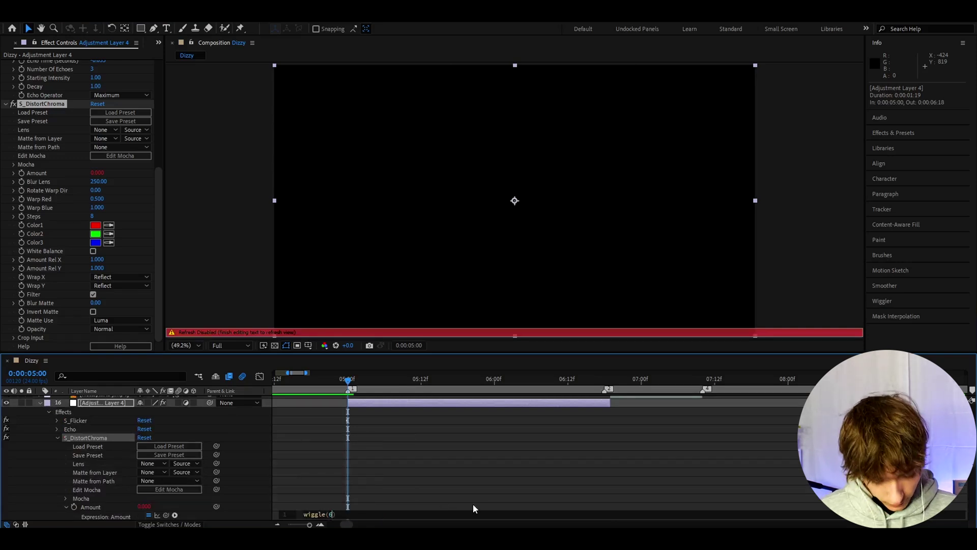
{"action": "type", "text": ".08"}
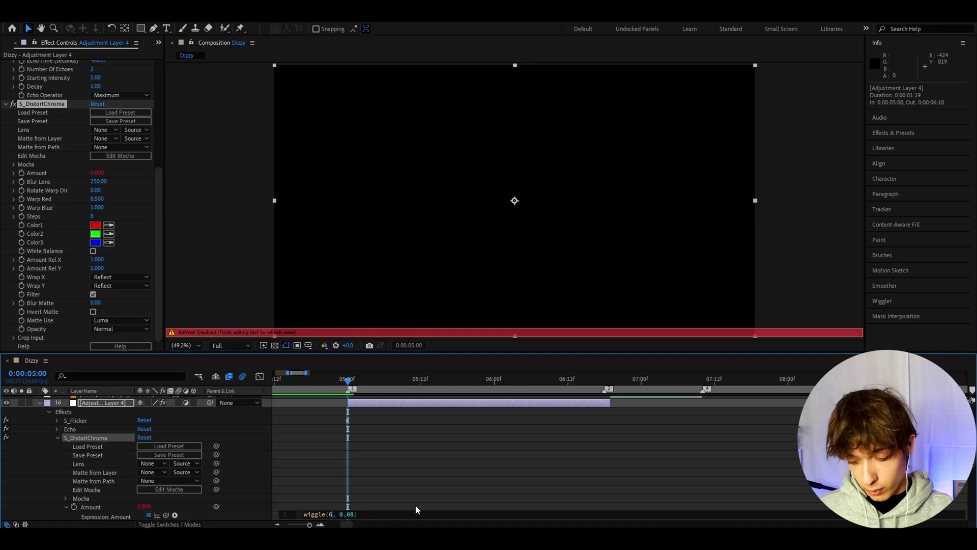
{"action": "key", "text": "BackSpace"}
{"action": "type", "text": "4"}
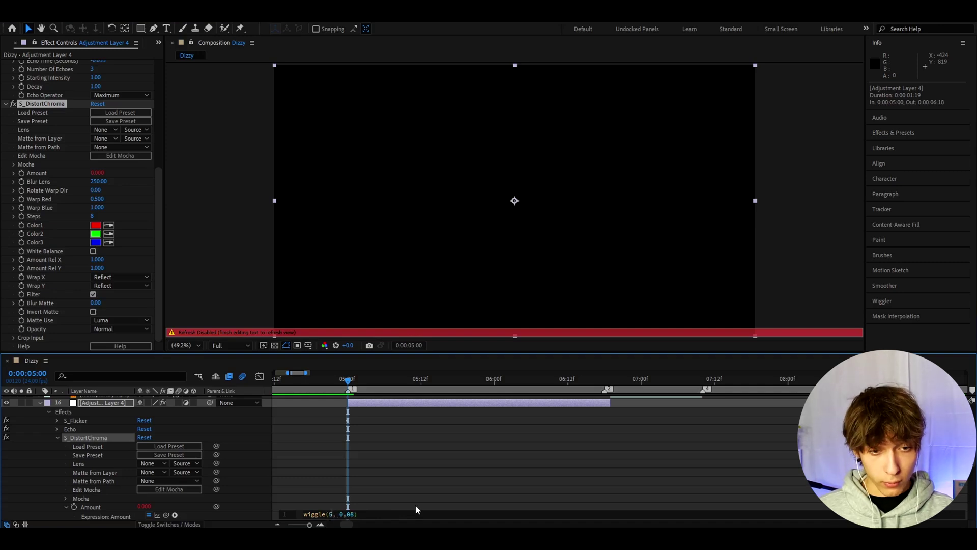
{"action": "type", "text": "6"}
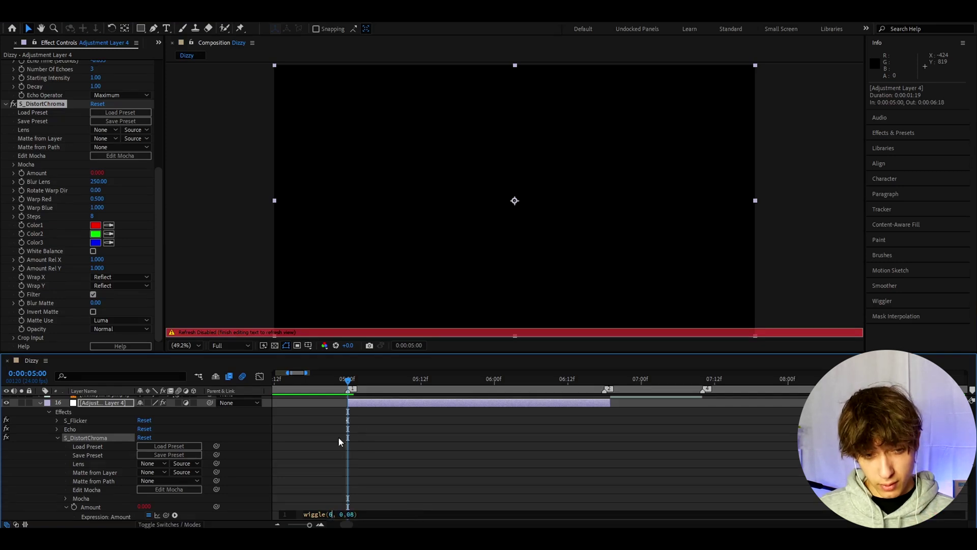
{"action": "left_click", "coordinate": [449, 464]}
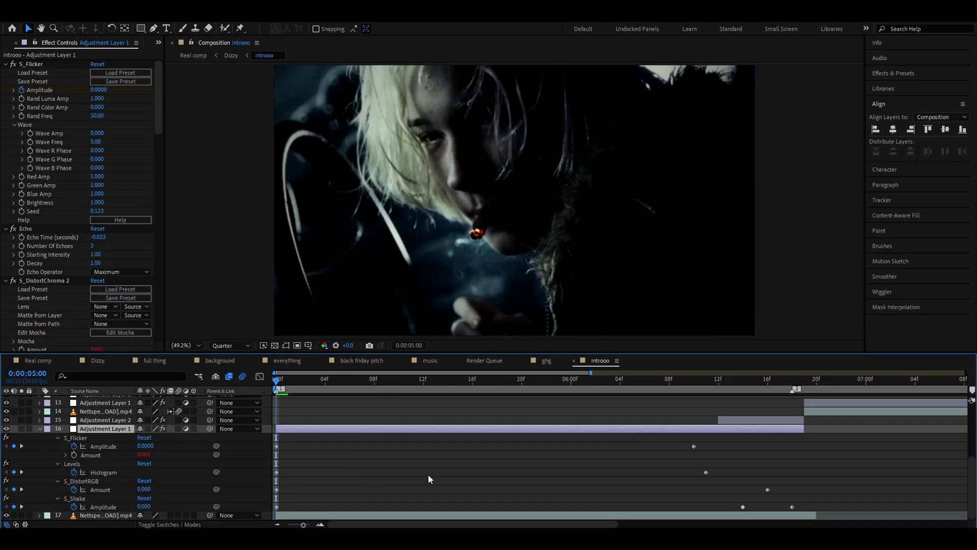
Reveal the S_Flicker Amount expression in the timeline.
{"action": "scroll", "coordinate": [31, 247], "scroll_direction": "down", "scroll_amount": 1}
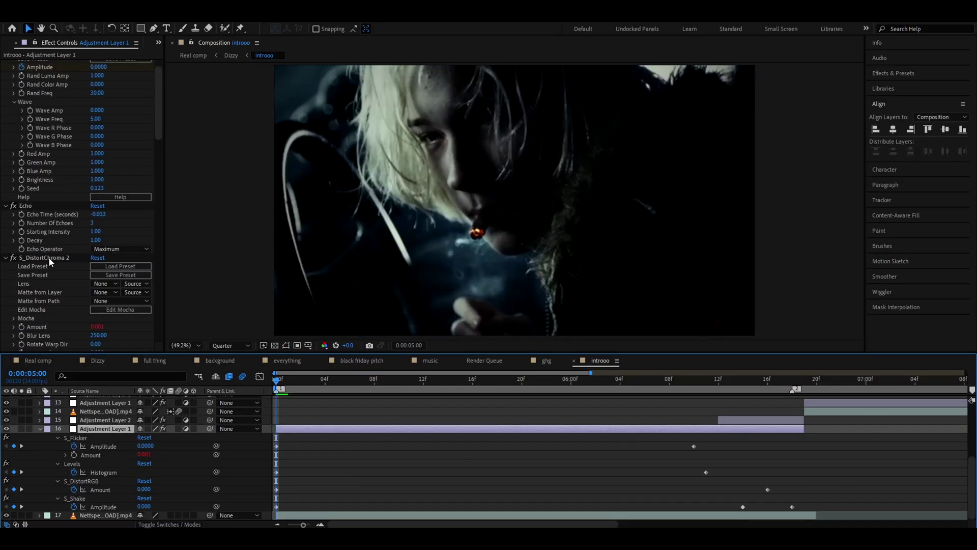
{"action": "left_click", "coordinate": [51, 257]}
{"action": "scroll", "coordinate": [251, 315], "scroll_direction": "down", "scroll_amount": 6}
{"action": "scroll", "coordinate": [322, 342], "scroll_direction": "up", "scroll_amount": 6}
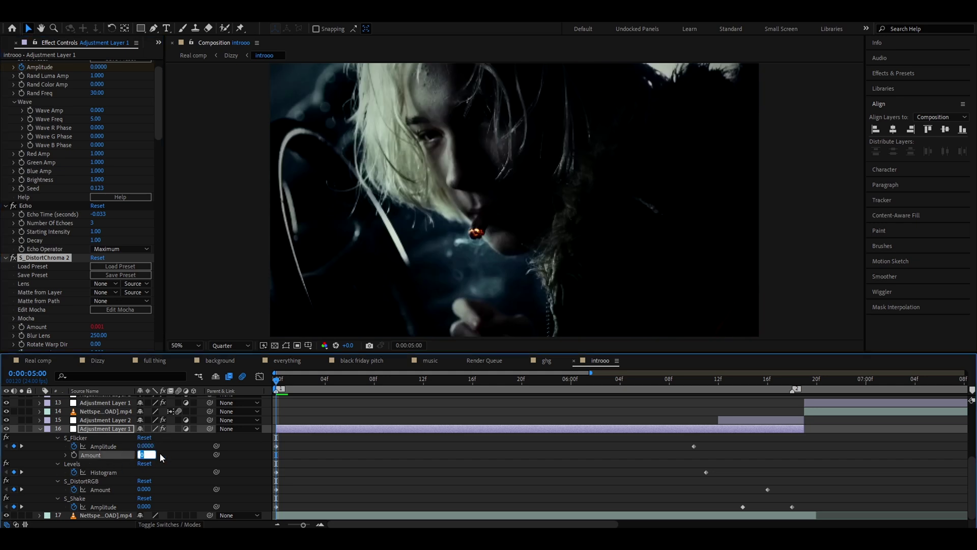
{"action": "left_click", "coordinate": [85, 460]}
{"action": "left_click", "coordinate": [87, 457]}
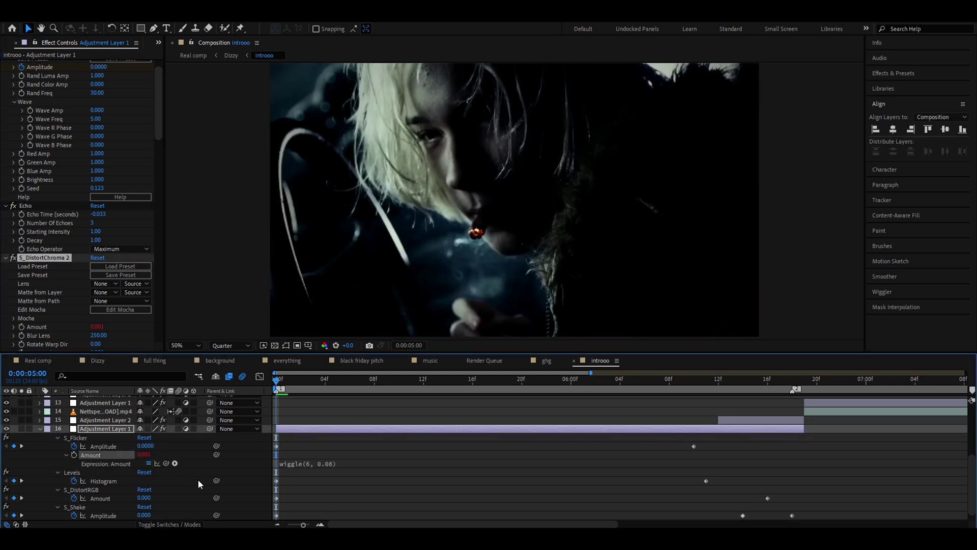
Fix the decimal point so the expression reads wiggle(6, 0.08).
{"action": "left_click", "coordinate": [316, 464]}
{"action": "left_click", "coordinate": [333, 466]}
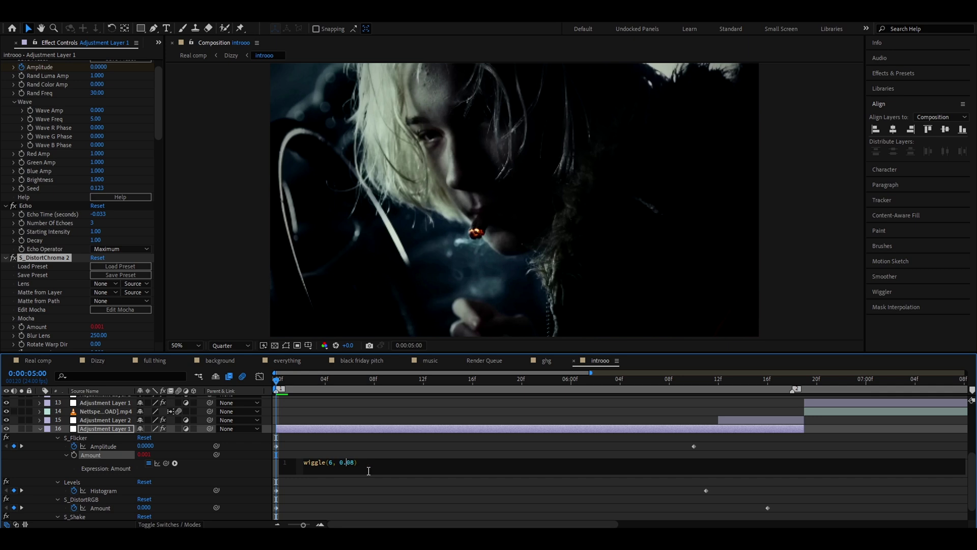
{"action": "type", "text": "."}
{"action": "key", "text": "BackSpace"}
{"action": "type", "text": "."}
{"action": "key", "text": "ctrl+a"}
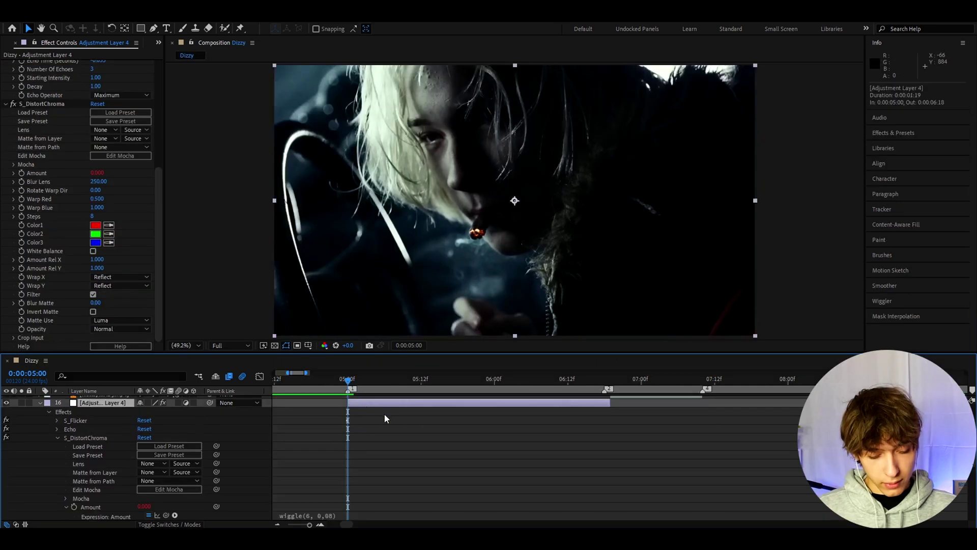
Apply CC Vignette and set its Amount to 150.
{"action": "key", "text": "ctrl+space"}
{"action": "type", "text": "cc"}
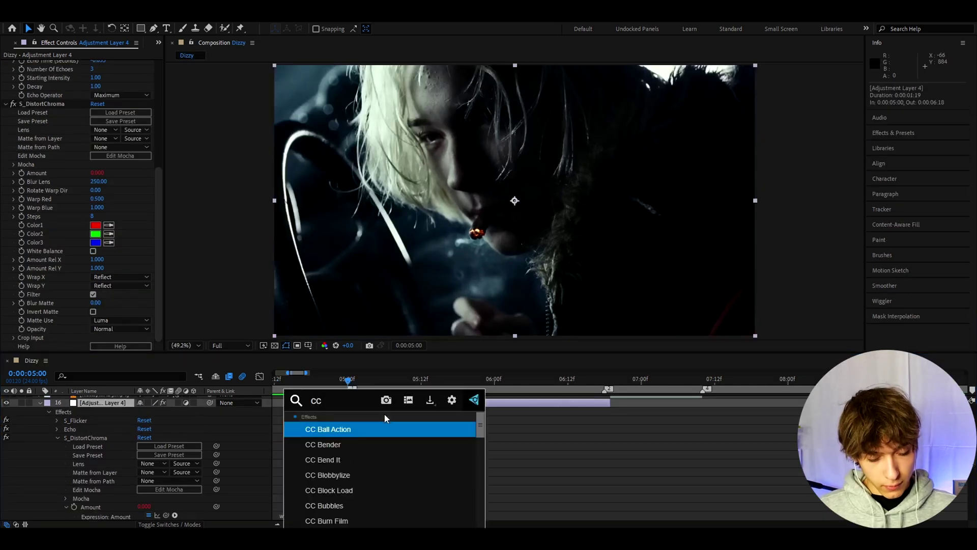
{"action": "type", "text": " vign"}
{"action": "key", "text": "Return"}
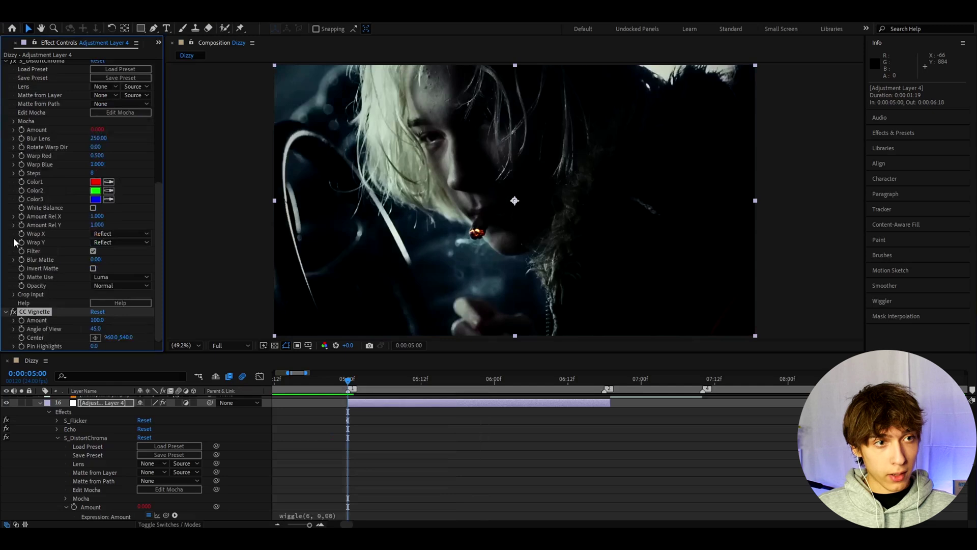
{"action": "scroll", "coordinate": [33, 111], "scroll_direction": "up", "scroll_amount": 3}
{"action": "key", "text": "comma"}
{"action": "key", "text": "comma"}
{"action": "key", "text": "comma"}
{"action": "key", "text": "comma"}
{"action": "key", "text": "period"}
{"action": "key", "text": "period"}
{"action": "key", "text": "period"}
{"action": "key", "text": "period"}
{"action": "scroll", "coordinate": [49, 305], "scroll_direction": "down", "scroll_amount": 3}
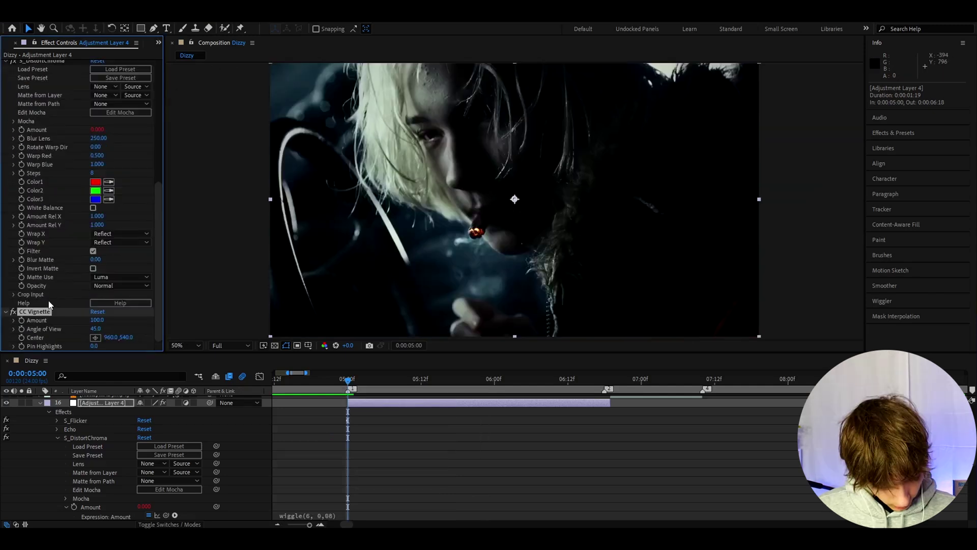
{"action": "left_click", "coordinate": [97, 319]}
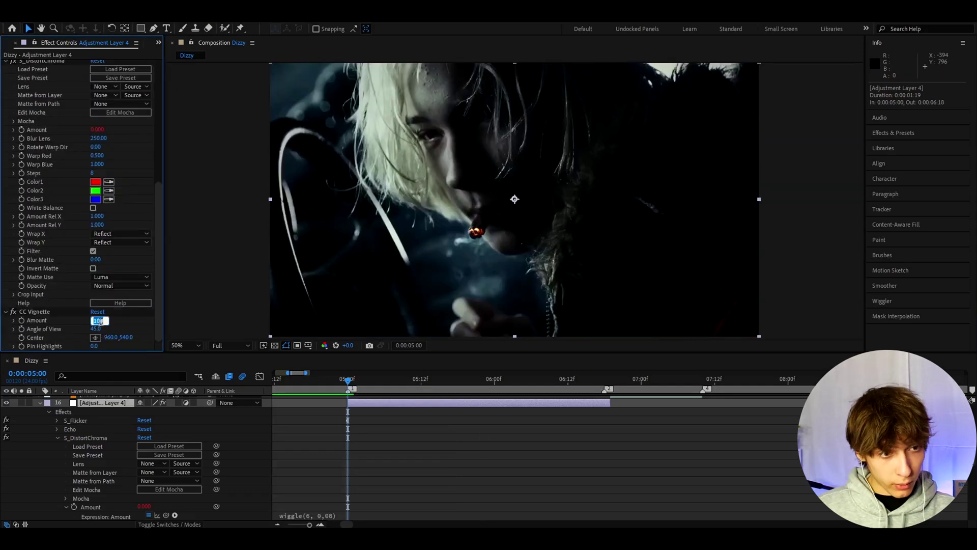
{"action": "type", "text": "150"}
{"action": "key", "text": "Return"}
Add a Levels effect and start keyframing its Histogram.
{"action": "key", "text": "ctrl+space"}
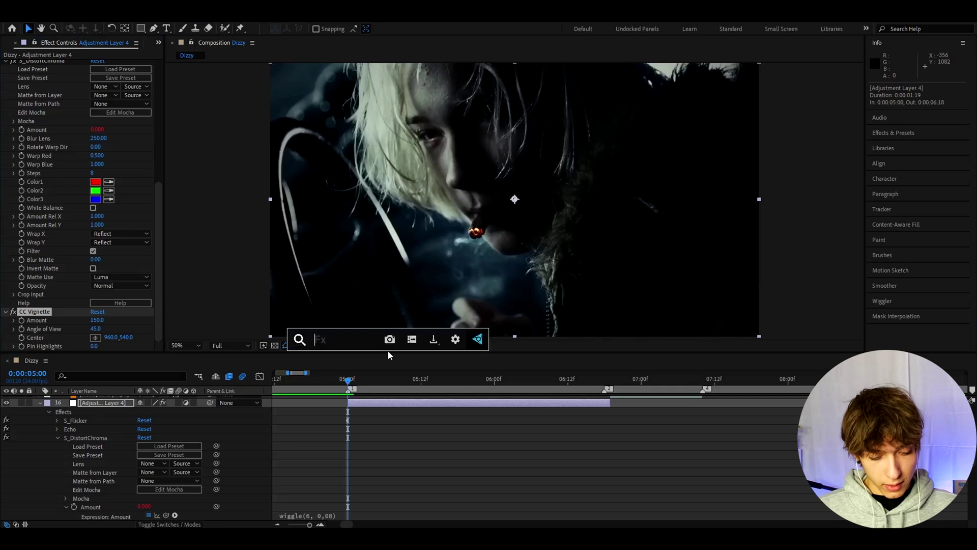
{"action": "type", "text": "levels"}
{"action": "key", "text": "Return"}
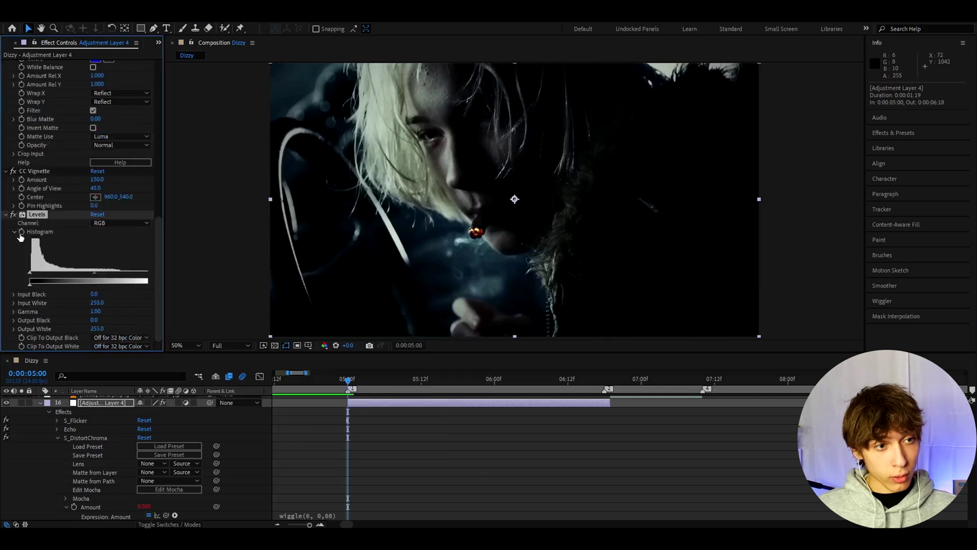
{"action": "left_click", "coordinate": [21, 232]}
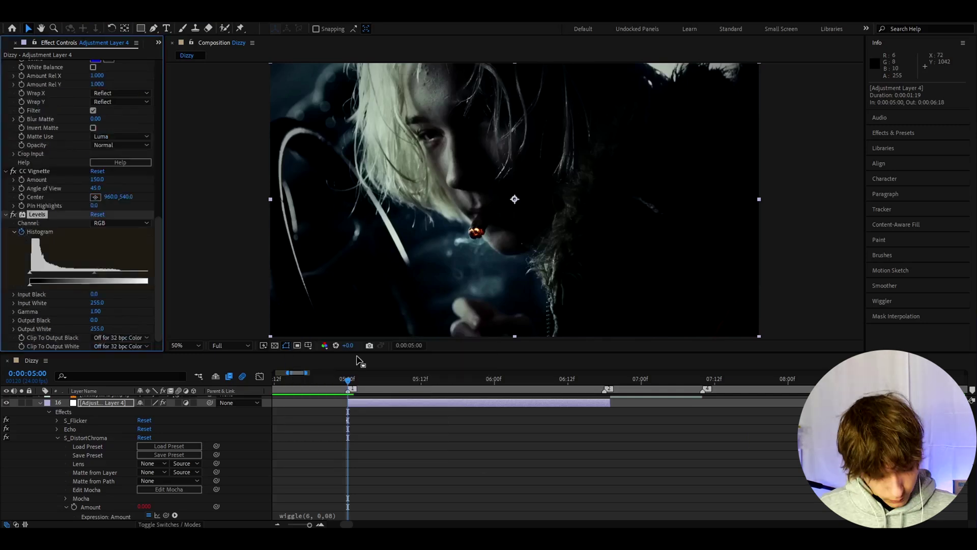
{"action": "key", "text": "ctrl+space"}
{"action": "type", "text": "s"}
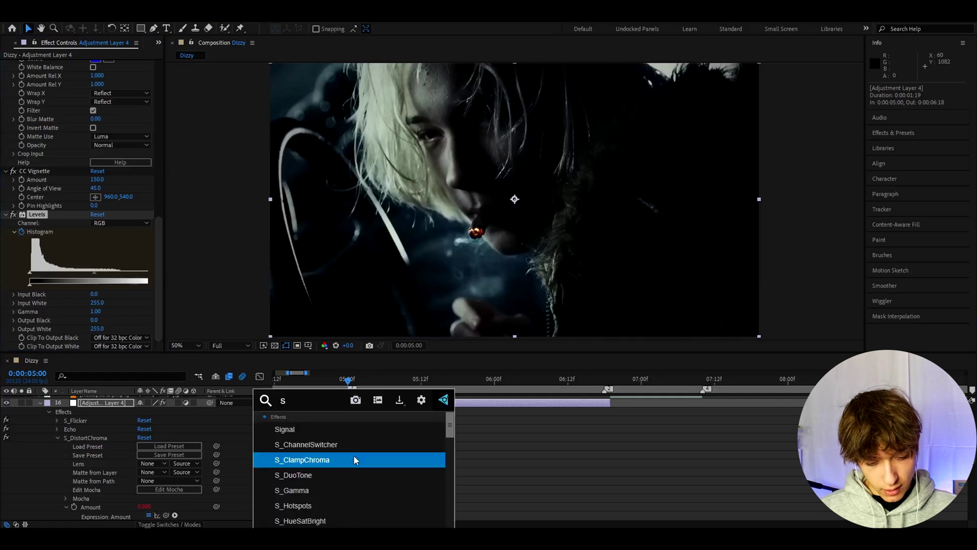
{"action": "type", "text": "_distortrg"}
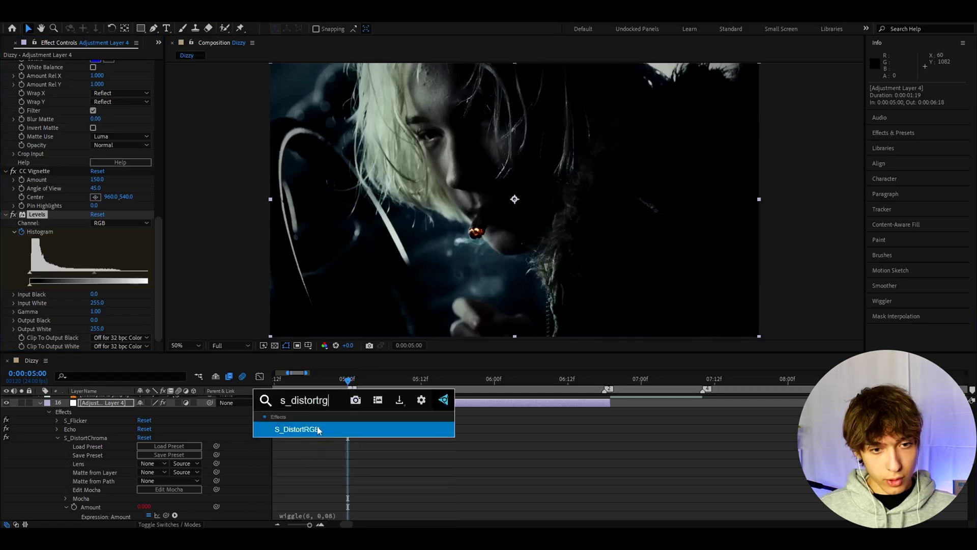
Apply S_DistortRGB with Amount 0 and Blur Lens 150.
{"action": "left_click", "coordinate": [317, 429]}
{"action": "left_click", "coordinate": [100, 207]}
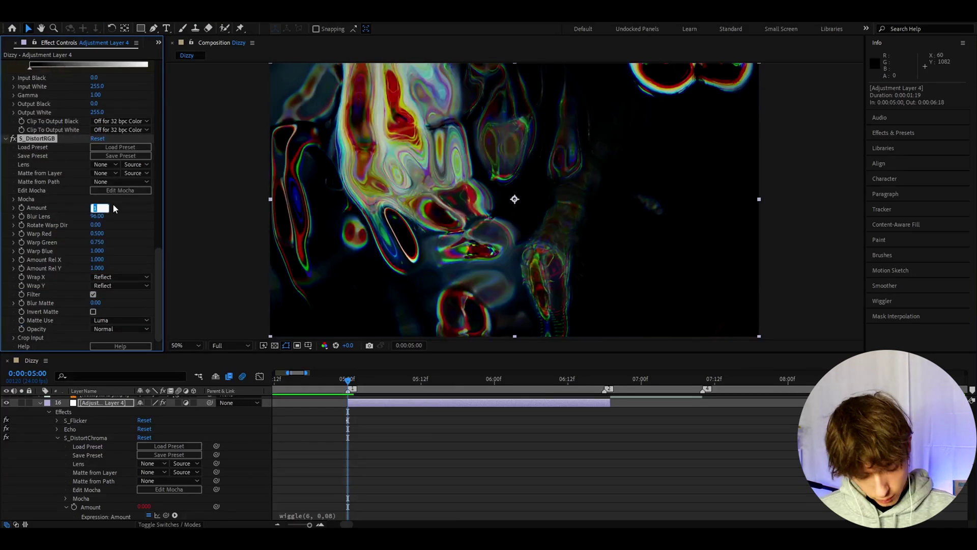
{"action": "type", "text": "0"}
{"action": "key", "text": "Return"}
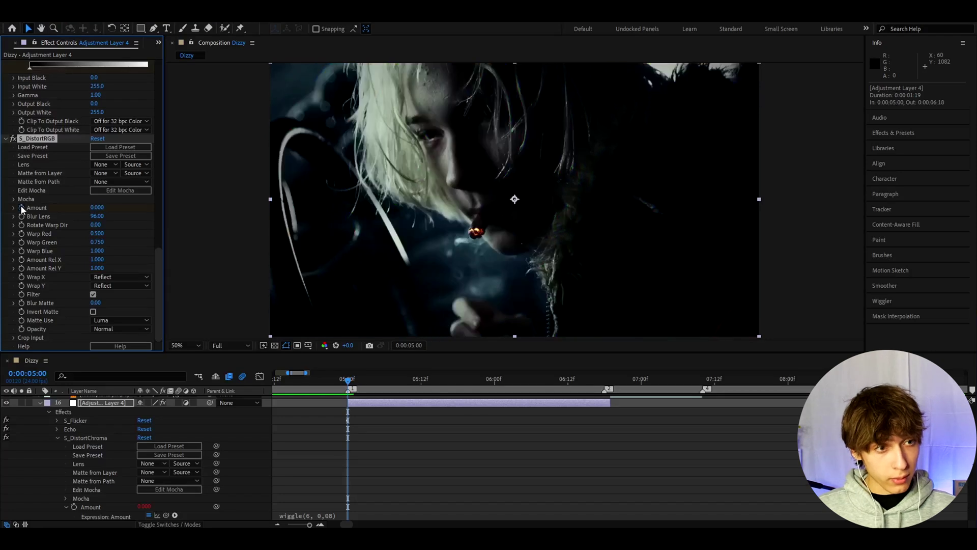
{"action": "left_click", "coordinate": [96, 217]}
{"action": "type", "text": "150"}
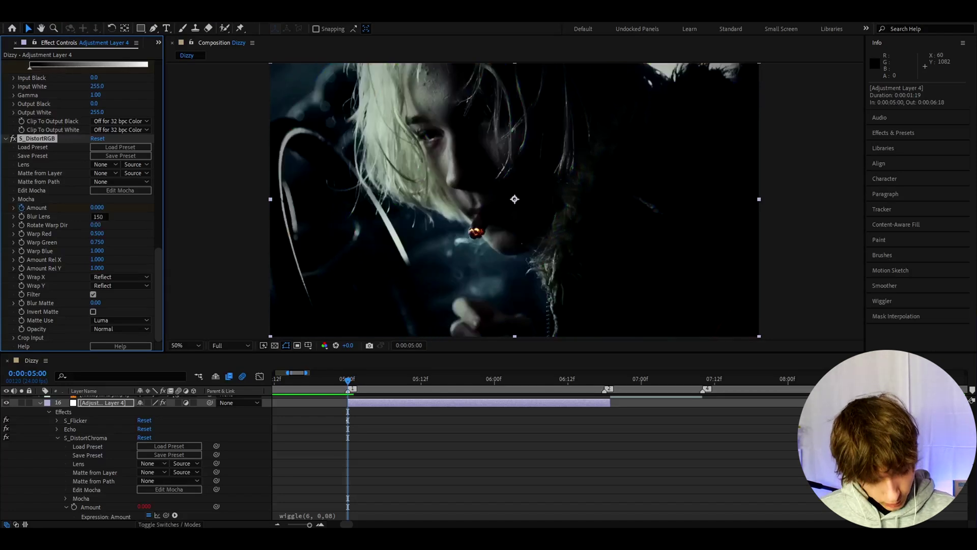
{"action": "key", "text": "Return"}
Apply S_Shake with Amplitude 0, then move the time to about 6:09.
{"action": "key", "text": "ctrl+space"}
{"action": "type", "text": "s_shake"}
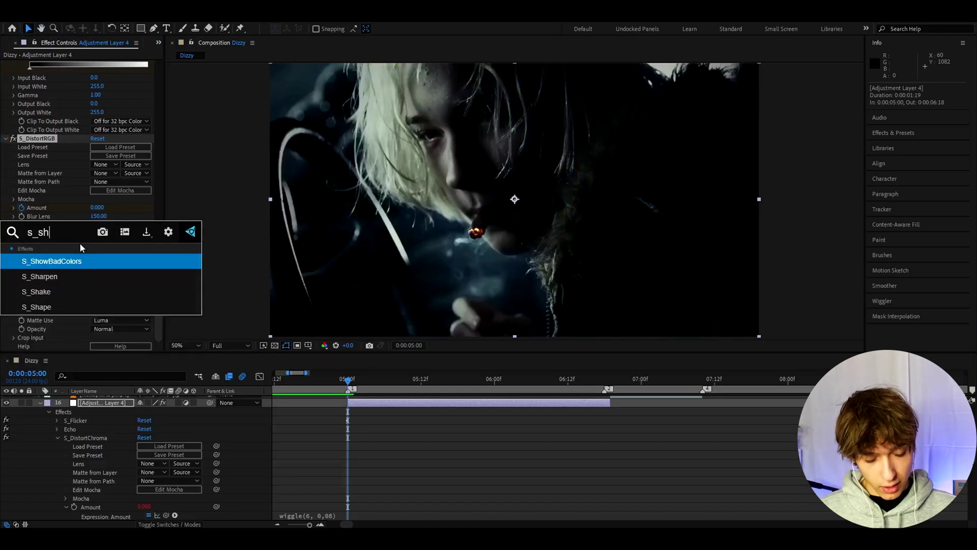
{"action": "key", "text": "Return"}
{"action": "left_click_drag", "start_coordinate": [94, 148], "coordinate": [97, 147]}
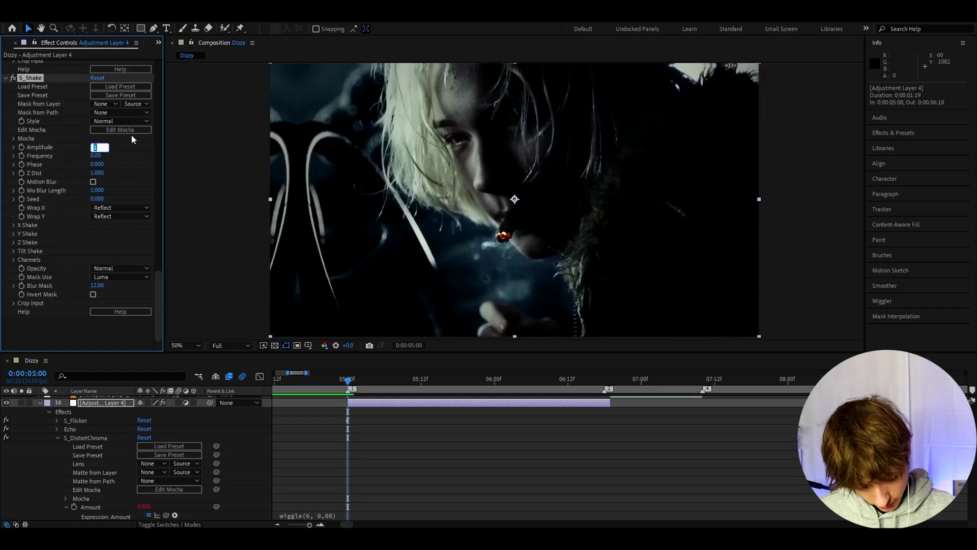
{"action": "type", "text": "0"}
{"action": "key", "text": "Return"}
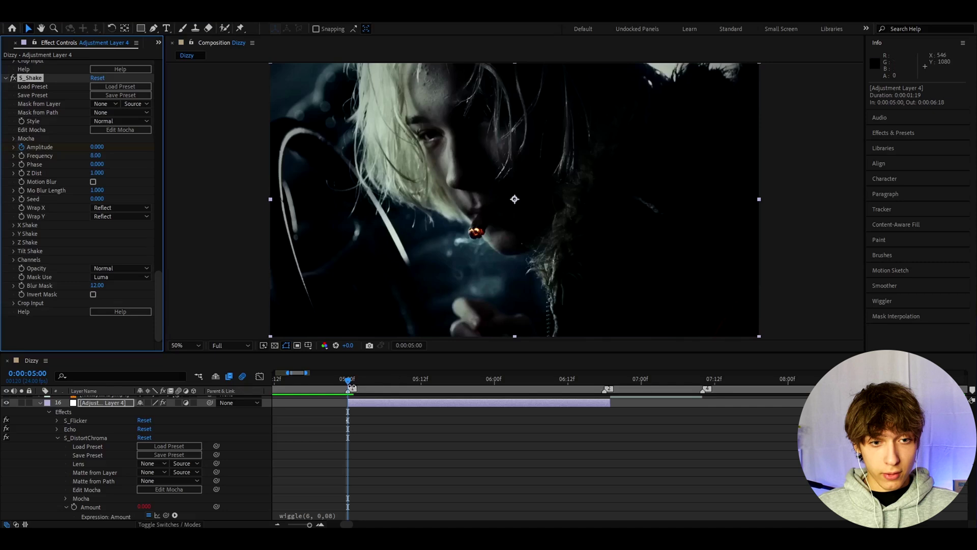
{"action": "left_click_drag", "start_coordinate": [501, 380], "coordinate": [554, 384]}
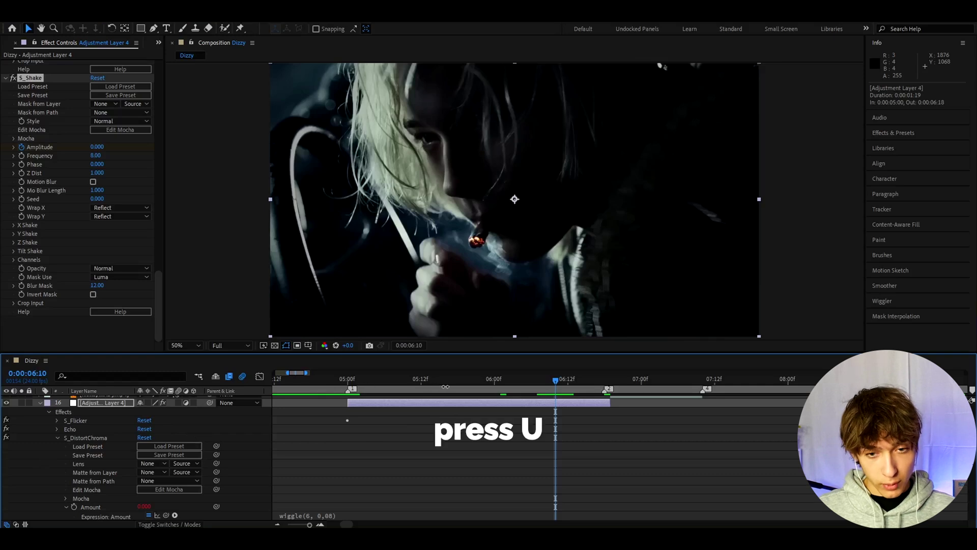
Show animated properties and set S_Flicker Amplitude to 0.53 at 6:10.
{"action": "key", "text": "u"}
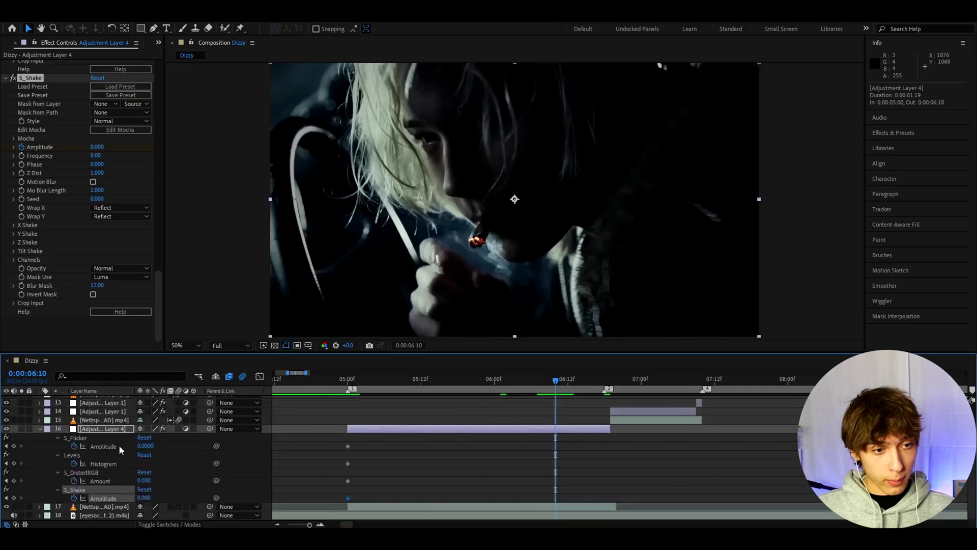
{"action": "left_click", "coordinate": [99, 446]}
{"action": "left_click", "coordinate": [146, 446]}
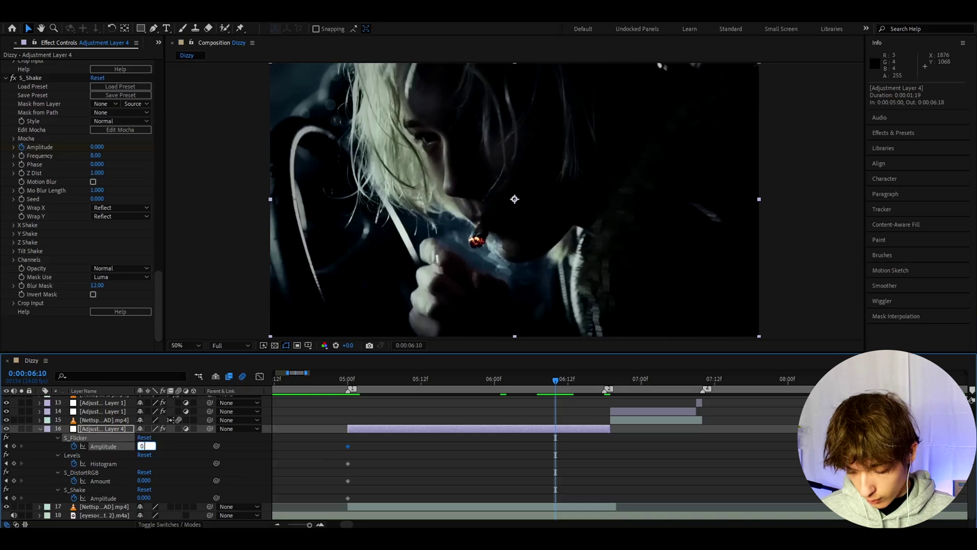
{"action": "type", "text": "0.53"}
{"action": "left_click_drag", "start_coordinate": [440, 392], "coordinate": [555, 386]}
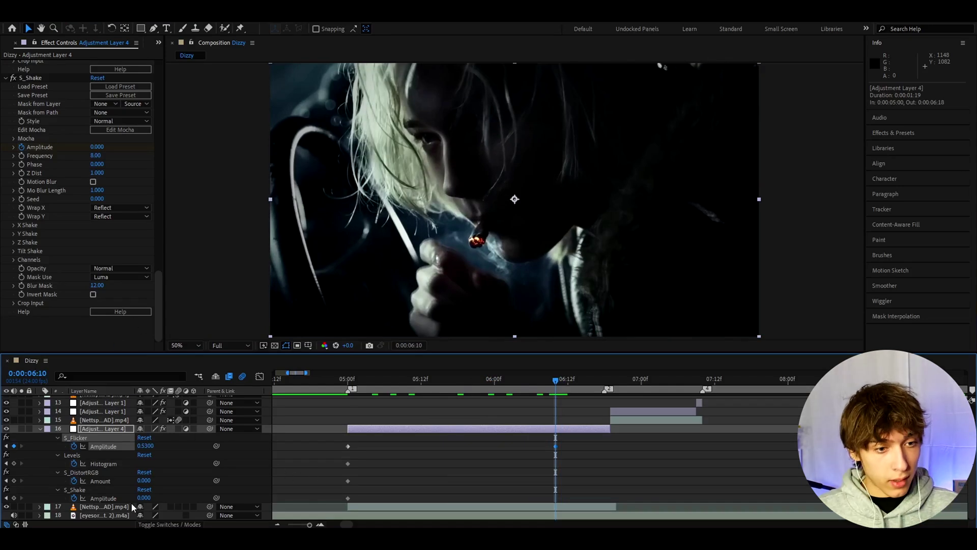
Try an S_Shake Amplitude of 0.089 and preview the frames around 6:10.
{"action": "left_click", "coordinate": [144, 498]}
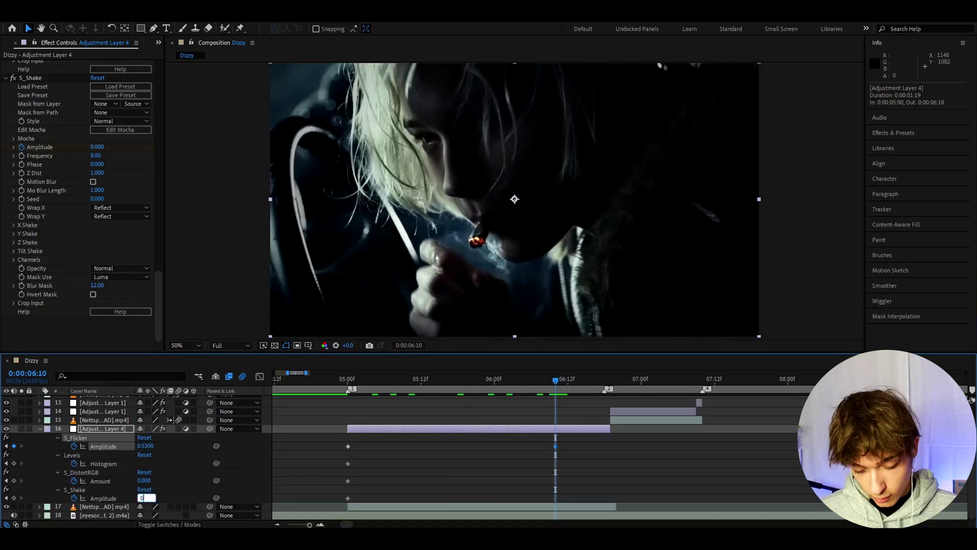
{"action": "type", "text": ".089"}
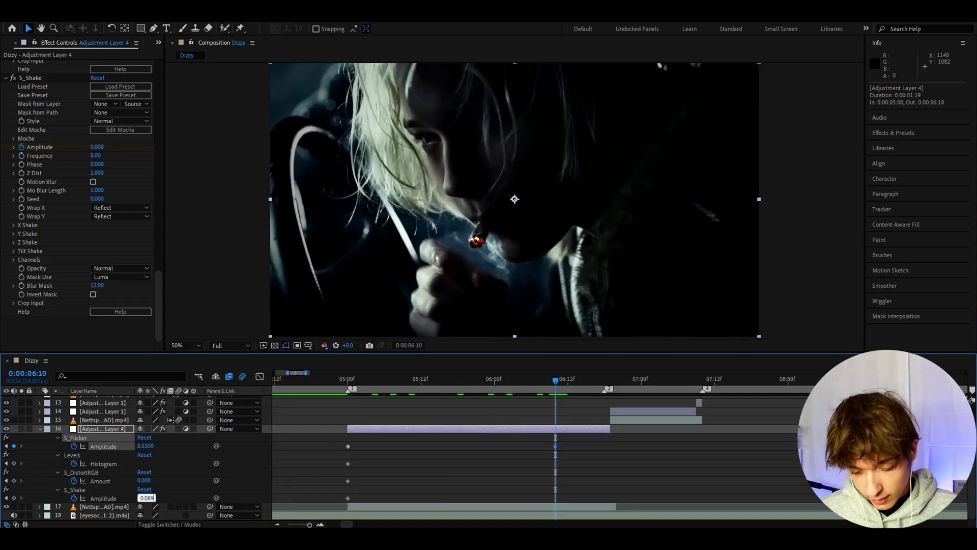
{"action": "key", "text": "Return"}
{"action": "mouse_move", "coordinate": [558, 385]}
{"action": "left_mouse_down"}
{"action": "mouse_move", "coordinate": [537, 382]}
{"action": "mouse_move", "coordinate": [562, 380]}
{"action": "left_mouse_up"}
Undo the S_Shake change and set Levels Input Black to 33.1 at 6:11.
{"action": "key", "text": "ctrl+z"}
{"action": "scroll", "coordinate": [36, 163], "scroll_direction": "up", "scroll_amount": 10}
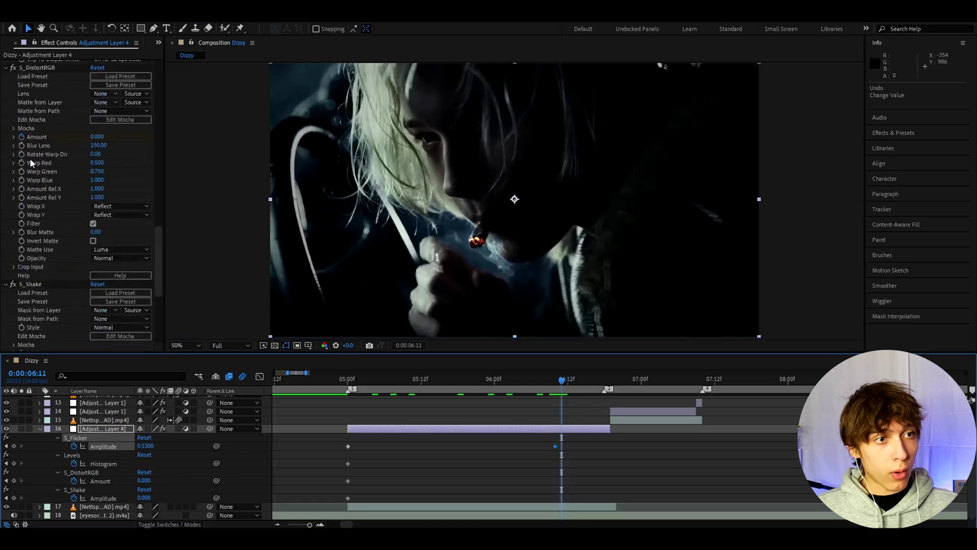
{"action": "left_click", "coordinate": [31, 127]}
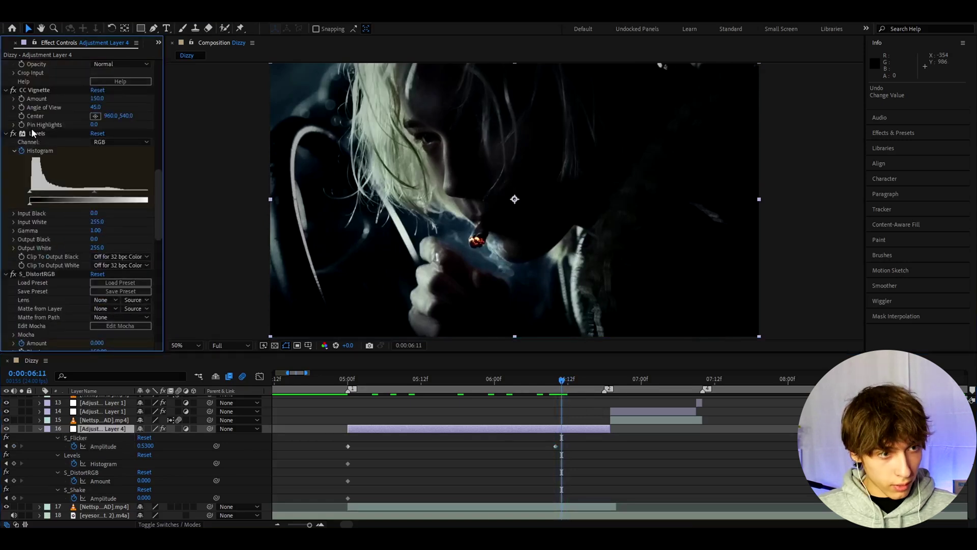
{"action": "left_click", "coordinate": [92, 212]}
{"action": "type", "text": "3"}
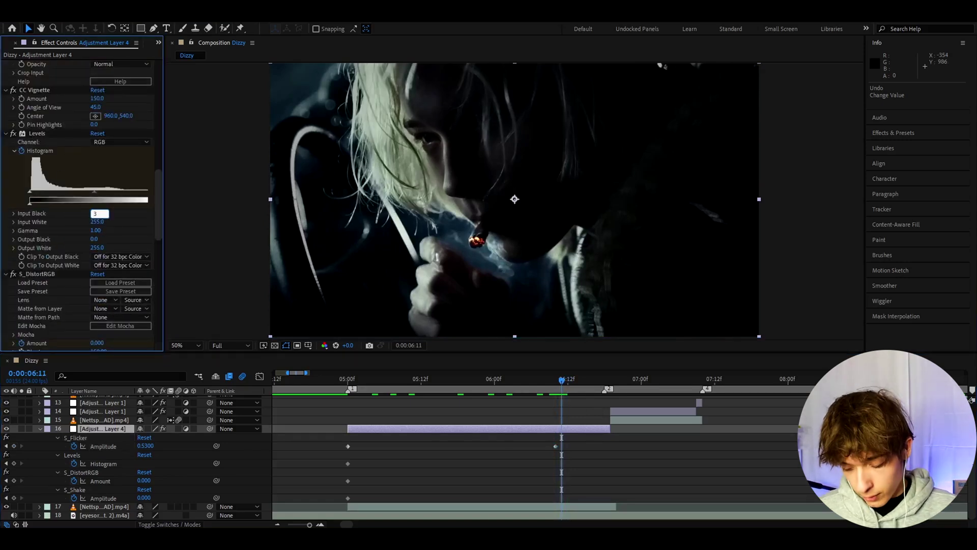
{"action": "type", "text": "3.1"}
{"action": "key", "text": "Return"}
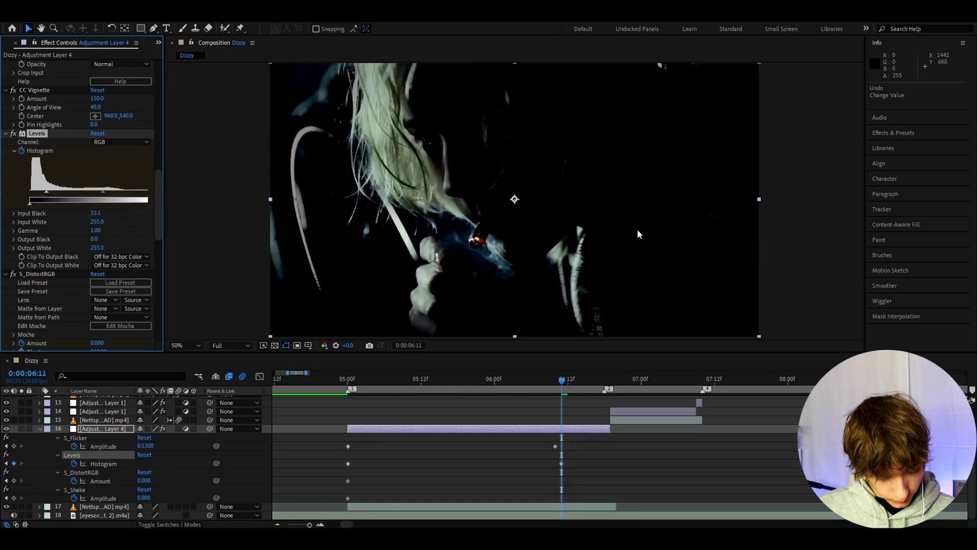
{"action": "left_click_drag", "start_coordinate": [95, 215], "coordinate": [93, 206]}
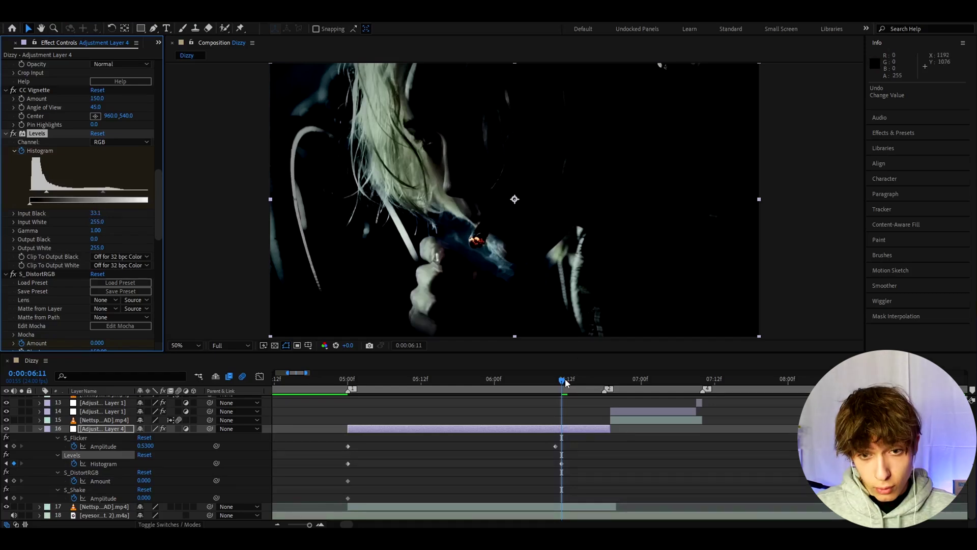
Key S_Shake Amplitude 0.1 at 6:13 and S_DistortRGB Amount 0.010 at 6:14.
{"action": "left_click_drag", "start_coordinate": [566, 383], "coordinate": [574, 383]}
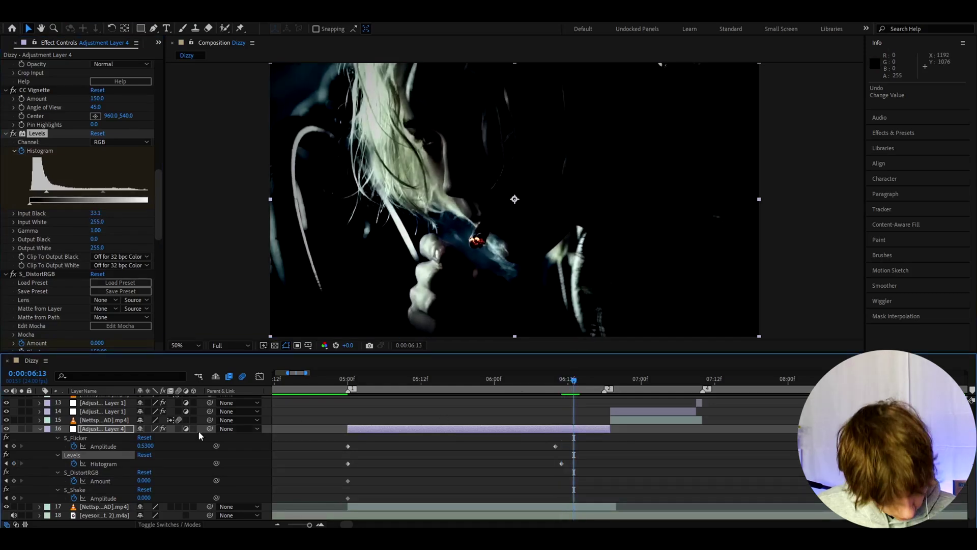
{"action": "left_click", "coordinate": [144, 498]}
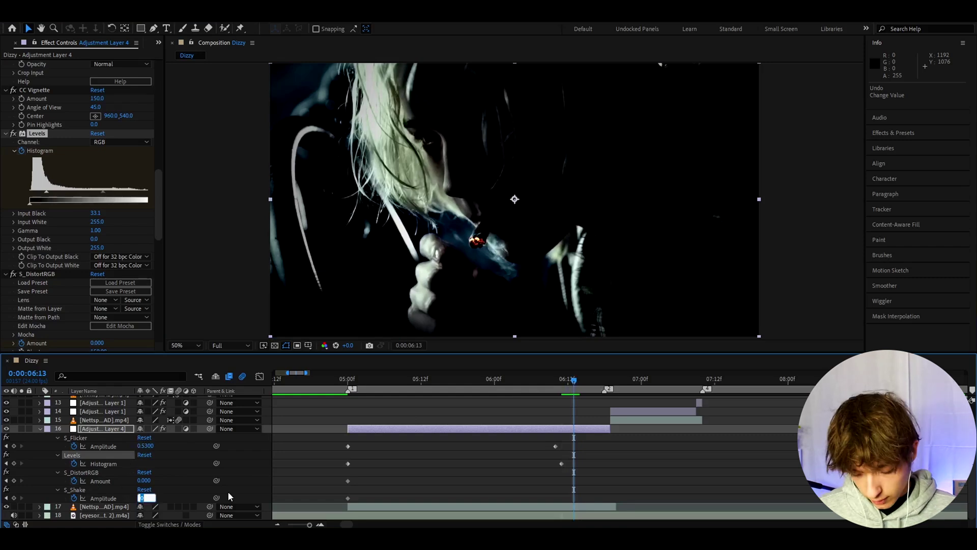
{"action": "type", "text": ".1"}
{"action": "key", "text": "Return"}
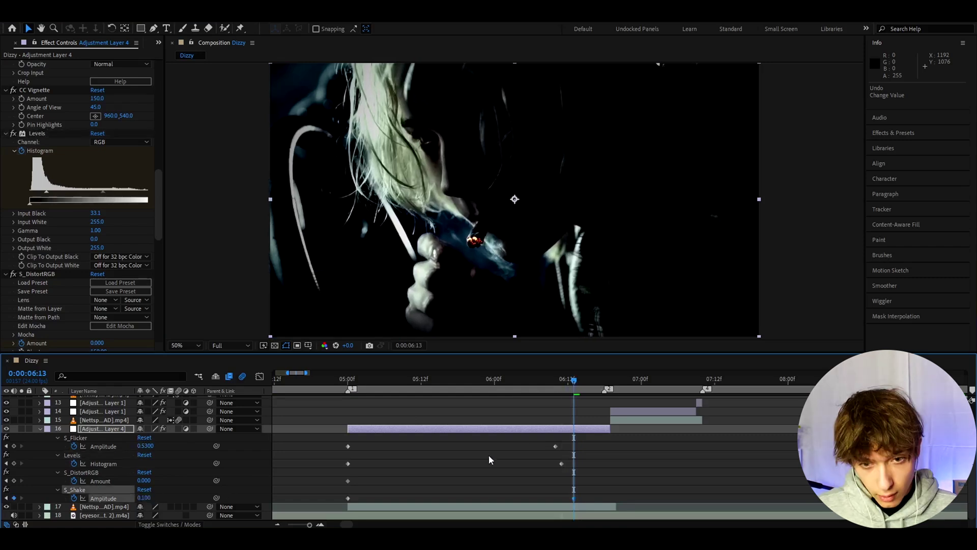
{"action": "left_click_drag", "start_coordinate": [570, 382], "coordinate": [580, 382]}
{"action": "left_click", "coordinate": [144, 480]}
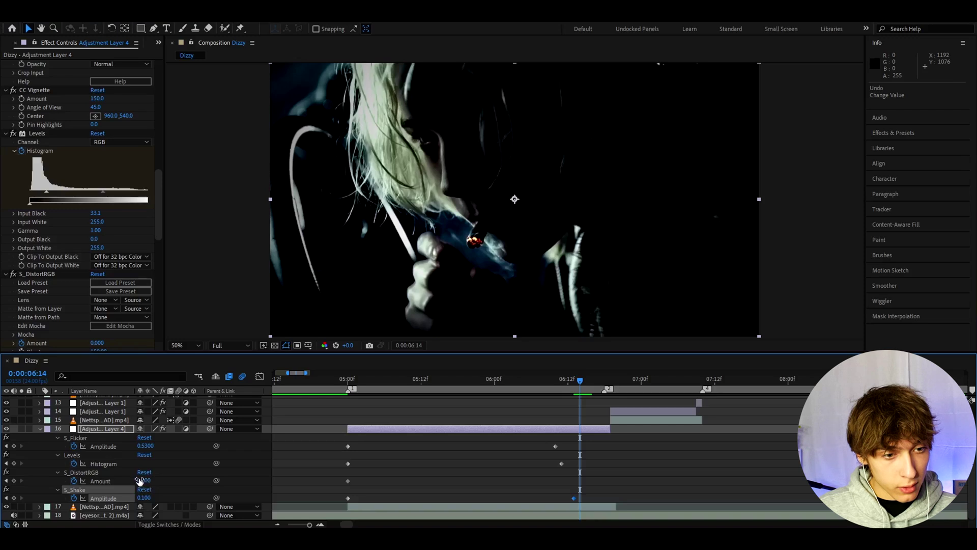
{"action": "type", "text": "0"}
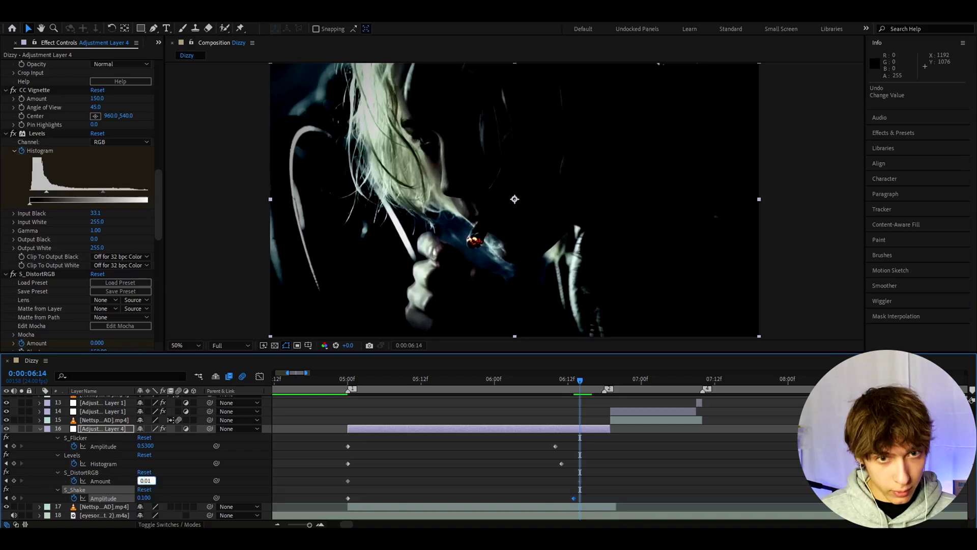
{"action": "key", "text": "Return"}
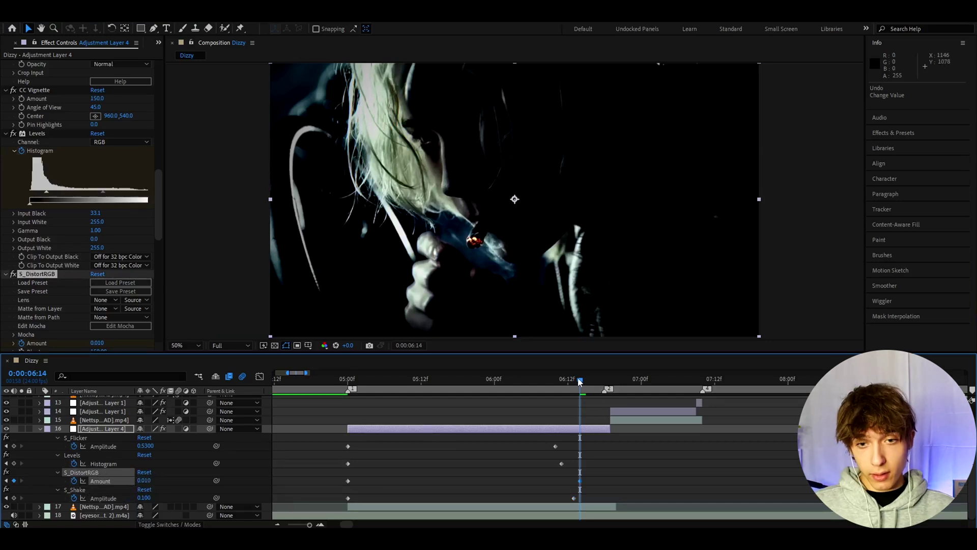
Key S_Shake Amplitude 0.6 at 6:19, then scrub back through the ramp to 6:10.
{"action": "left_click_drag", "start_coordinate": [580, 381], "coordinate": [612, 377]}
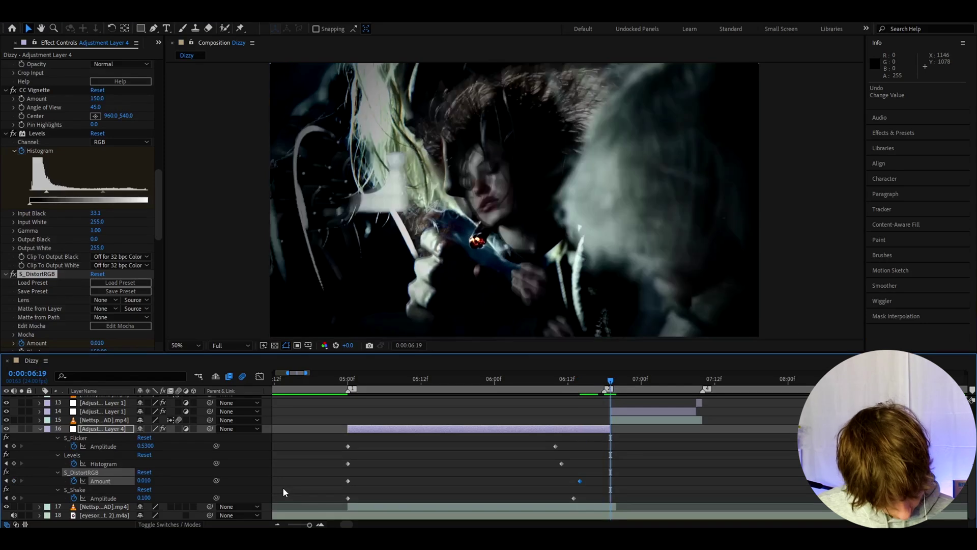
{"action": "left_click", "coordinate": [144, 498]}
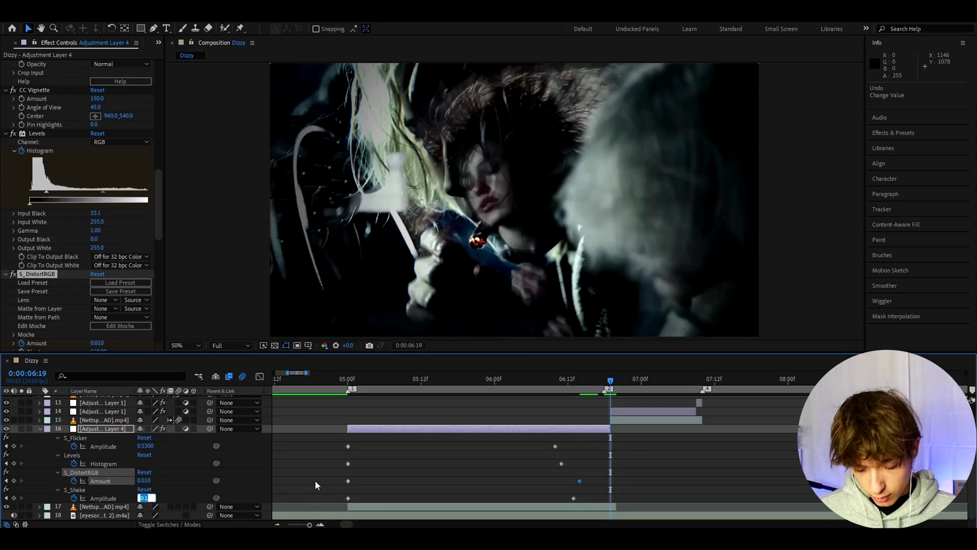
{"action": "type", "text": "0.6"}
{"action": "key", "text": "Return"}
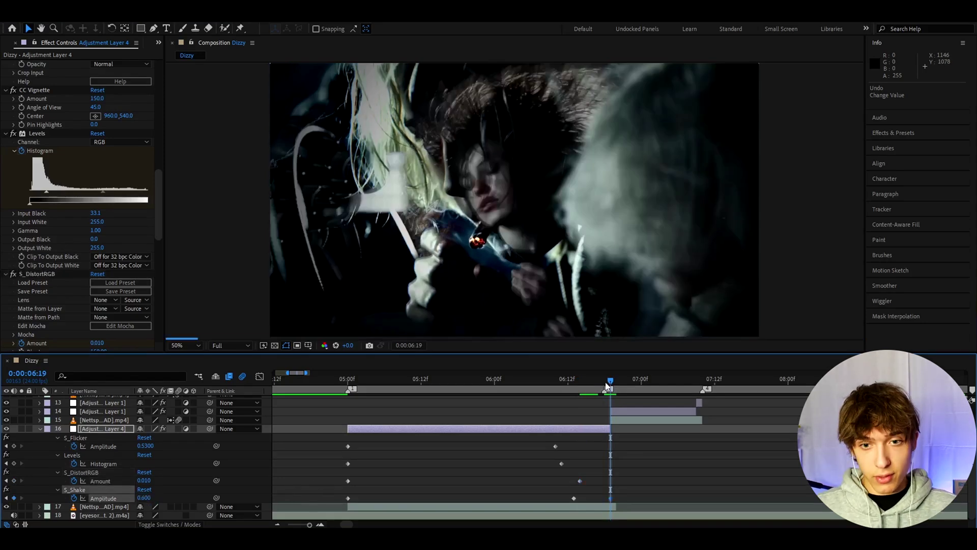
{"action": "left_click_drag", "start_coordinate": [610, 380], "coordinate": [582, 388]}
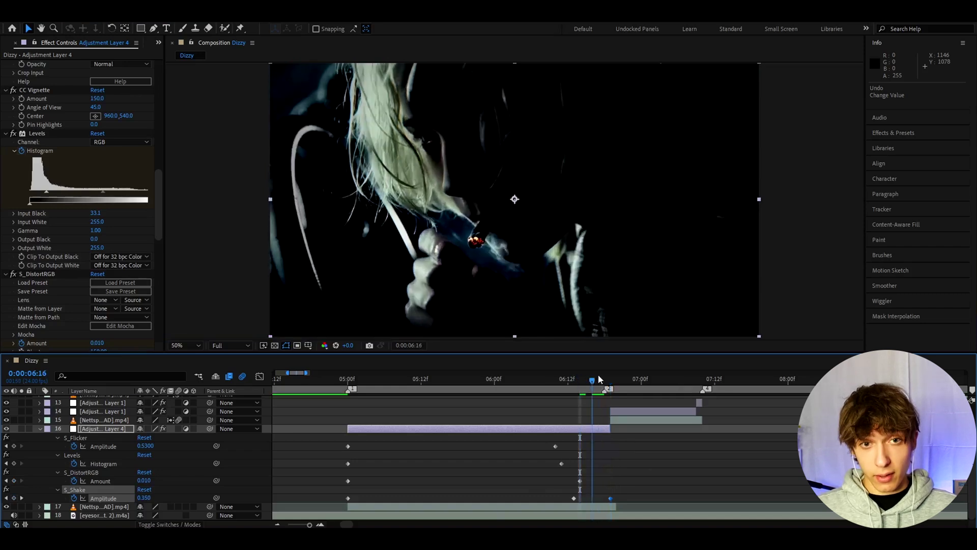
{"action": "left_click", "coordinate": [573, 381]}
{"action": "mouse_move", "coordinate": [574, 382]}
{"action": "left_mouse_down"}
{"action": "mouse_move", "coordinate": [591, 381]}
{"action": "mouse_move", "coordinate": [556, 382]}
{"action": "left_mouse_up"}
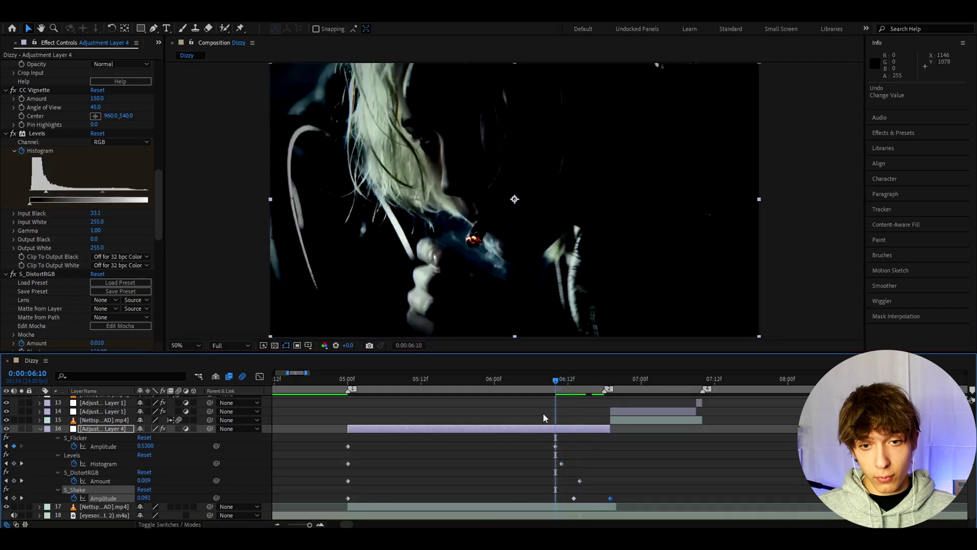
{"action": "left_click", "coordinate": [538, 432]}
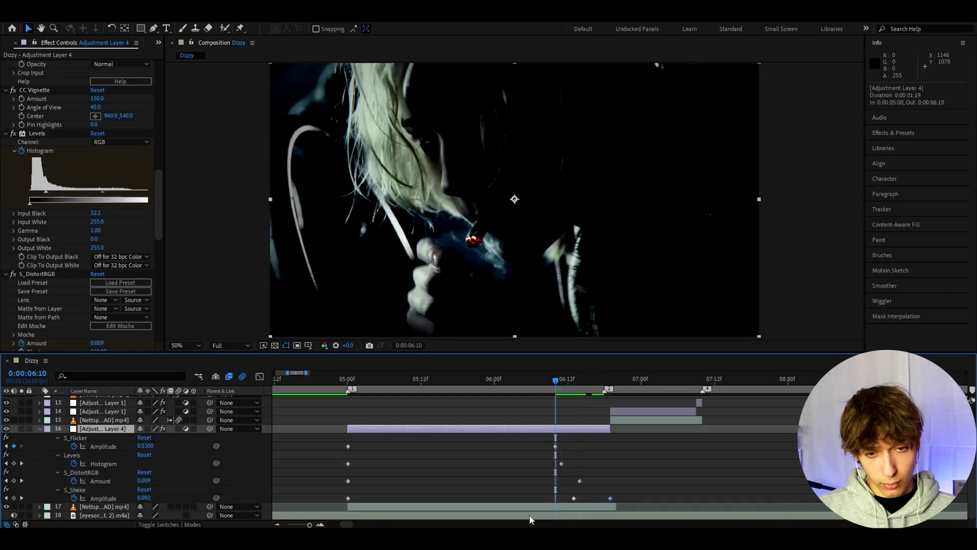
Create a new adjustment layer, split it at 6:10 and delete the part before the split.
{"action": "key", "text": "ctrl+alt+y"}
{"action": "key", "text": "ctrl+shift+d"}
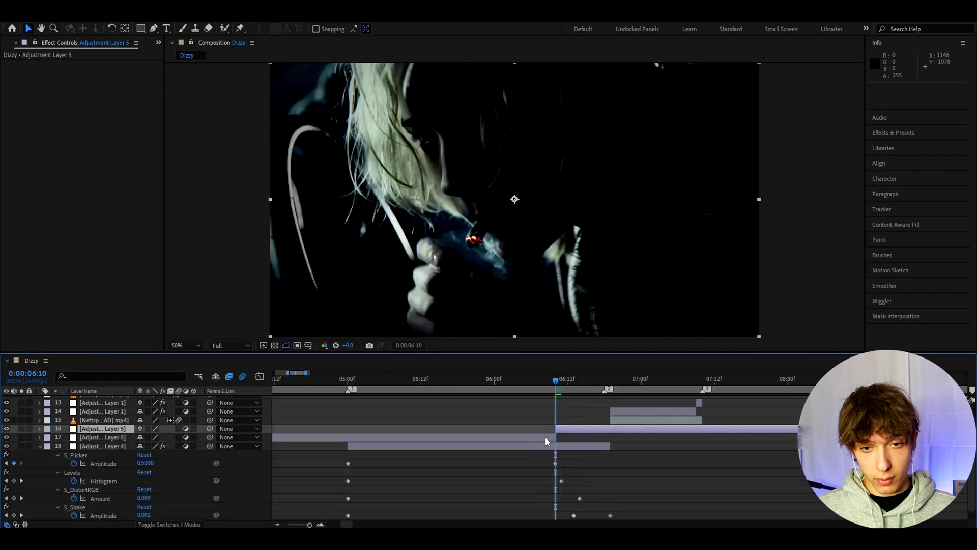
{"action": "left_click", "coordinate": [545, 436]}
{"action": "key", "text": "equal"}
{"action": "key", "text": "Delete"}
Apply S_Flicker to the new layer with Amplitude 0.5 and Rand Color Amp 0.5.
{"action": "key", "text": "ctrl+space"}
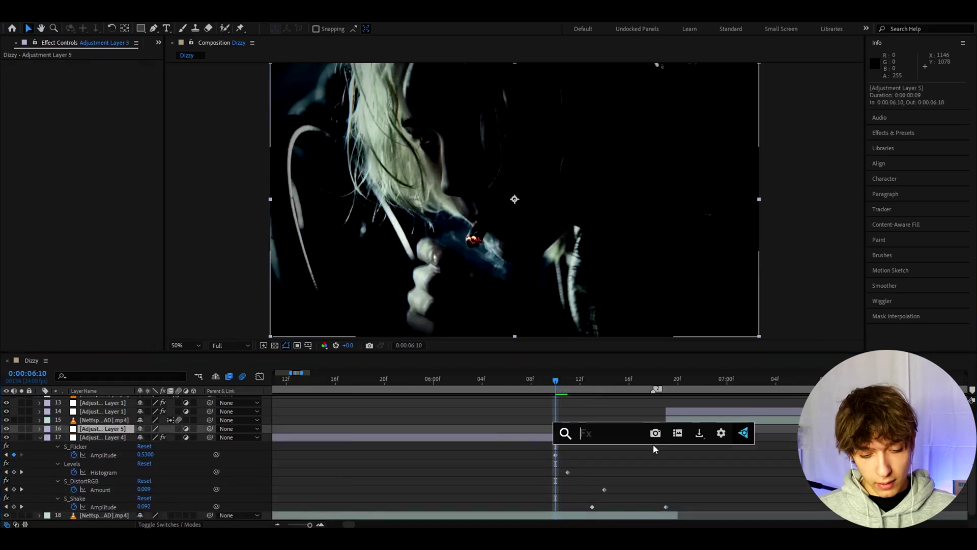
{"action": "type", "text": "s_flic"}
{"action": "key", "text": "Return"}
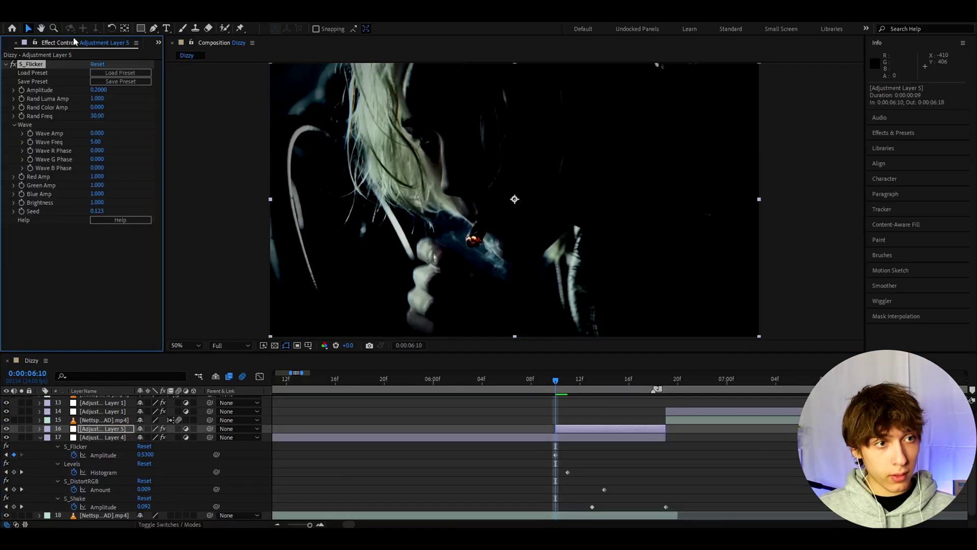
{"action": "left_click", "coordinate": [98, 90]}
{"action": "type", "text": "0"}
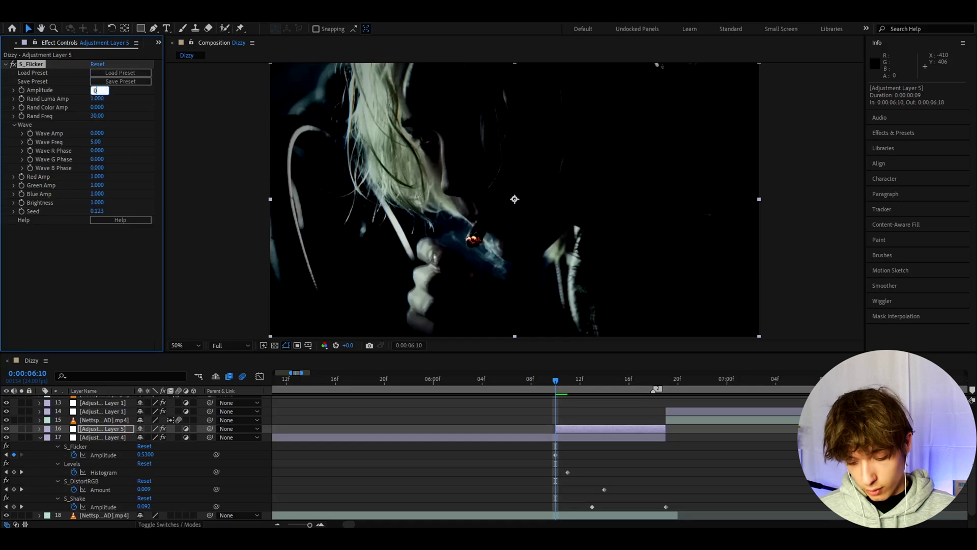
{"action": "type", "text": ".5"}
{"action": "key", "text": "Return"}
{"action": "left_click", "coordinate": [97, 107]}
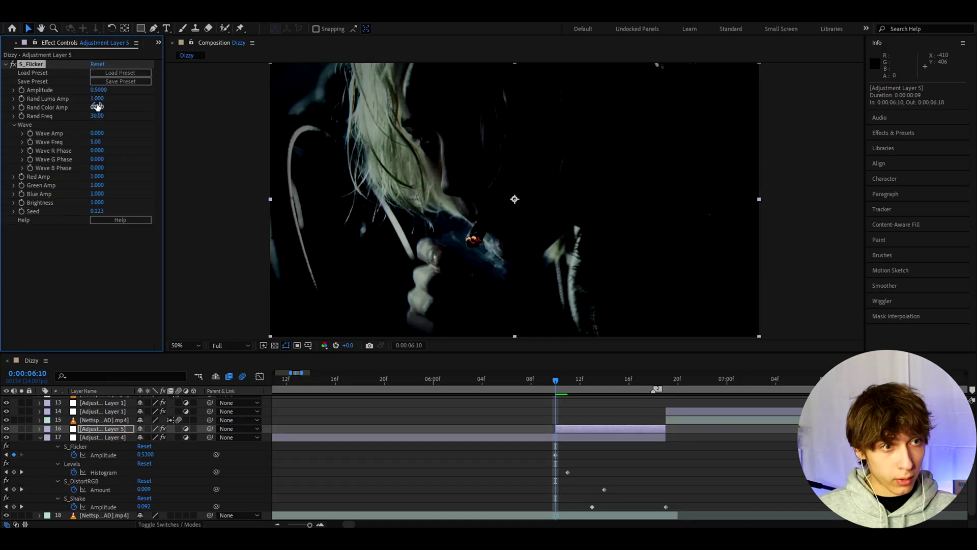
{"action": "type", "text": ".5"}
{"action": "key", "text": "Return"}
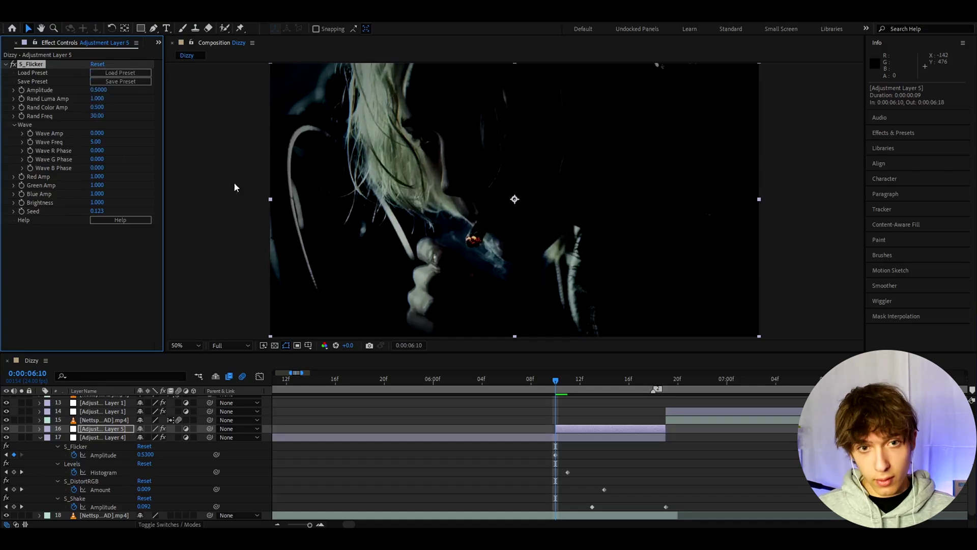
Scrub past 6:12 to preview the flicker, return to 5:00 and select Adjustment Layer 4.
{"action": "left_click", "coordinate": [577, 381]}
{"action": "left_click_drag", "start_coordinate": [576, 380], "coordinate": [617, 381]}
{"action": "left_click", "coordinate": [481, 379]}
{"action": "scroll", "coordinate": [417, 409], "scroll_direction": "down", "scroll_amount": 4}
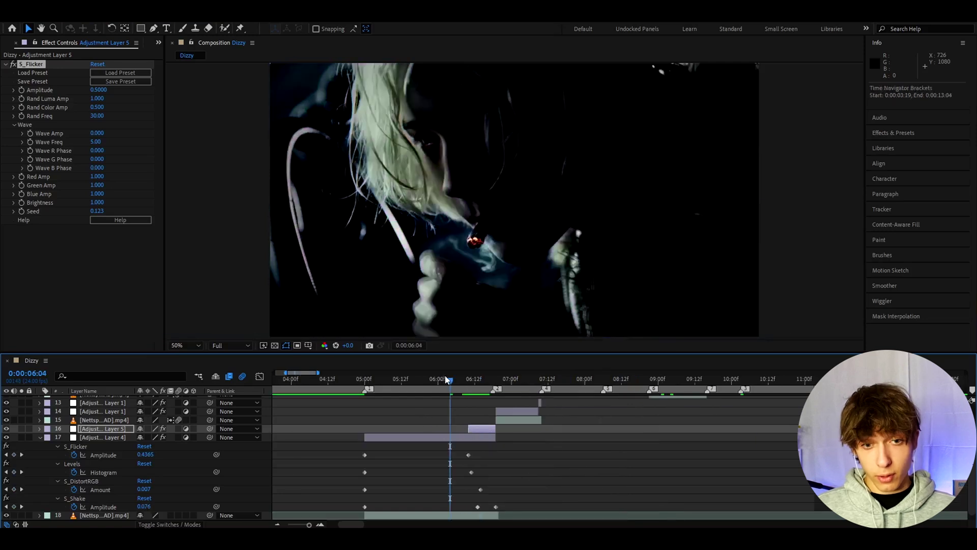
{"action": "left_click_drag", "start_coordinate": [447, 380], "coordinate": [363, 404]}
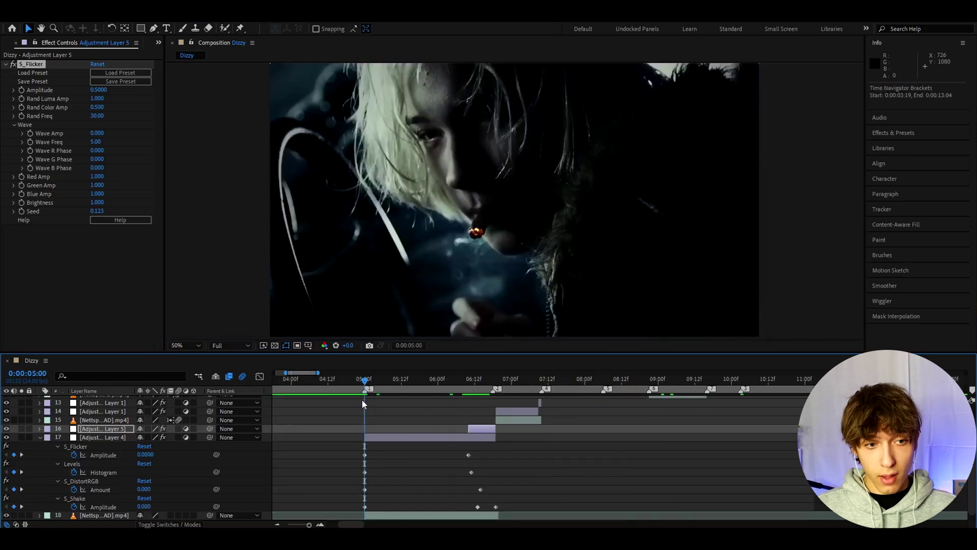
{"action": "left_click", "coordinate": [378, 436]}
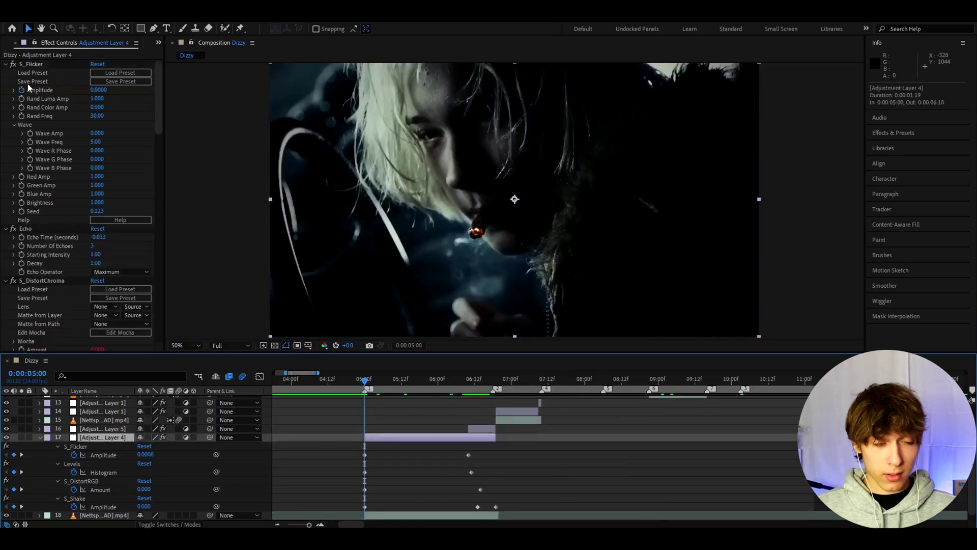
Select all of Adjustment Layer 4's effects and keyframes, saving them as User Preset 'Trippy Distort Build up'.
{"action": "left_click", "coordinate": [35, 61]}
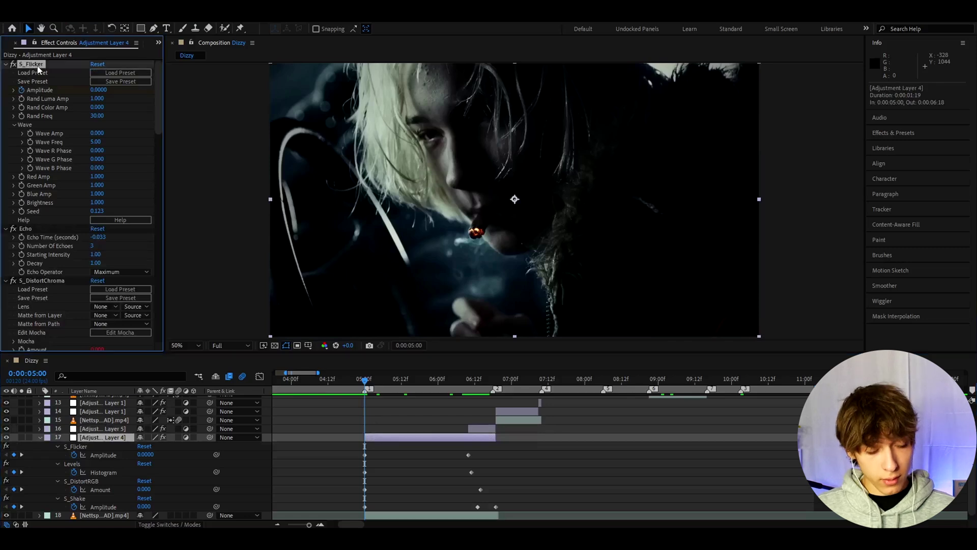
{"action": "key", "text": "ctrl+a"}
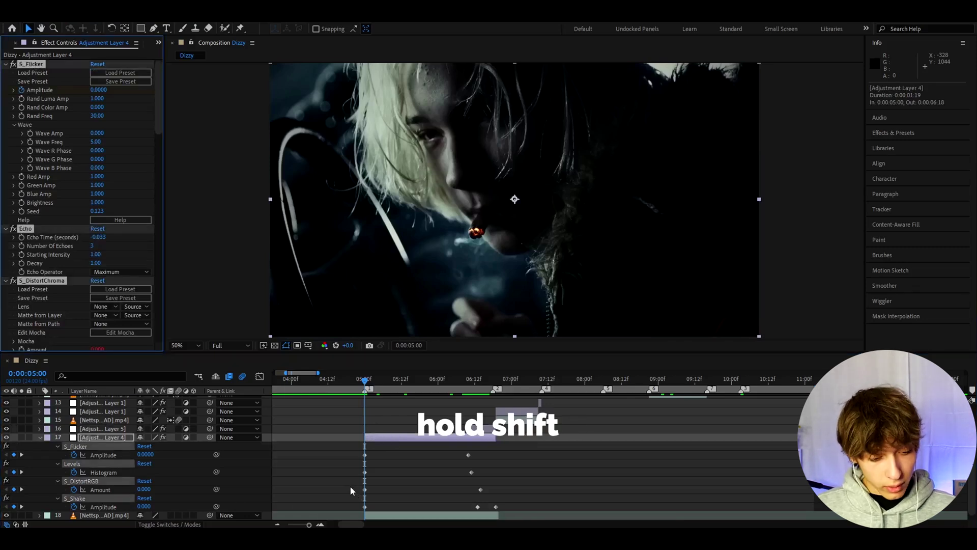
{"action": "left_click_drag", "start_coordinate": [354, 448], "coordinate": [512, 509]}
{"action": "left_click", "coordinate": [130, 12]}
{"action": "left_click", "coordinate": [168, 26]}
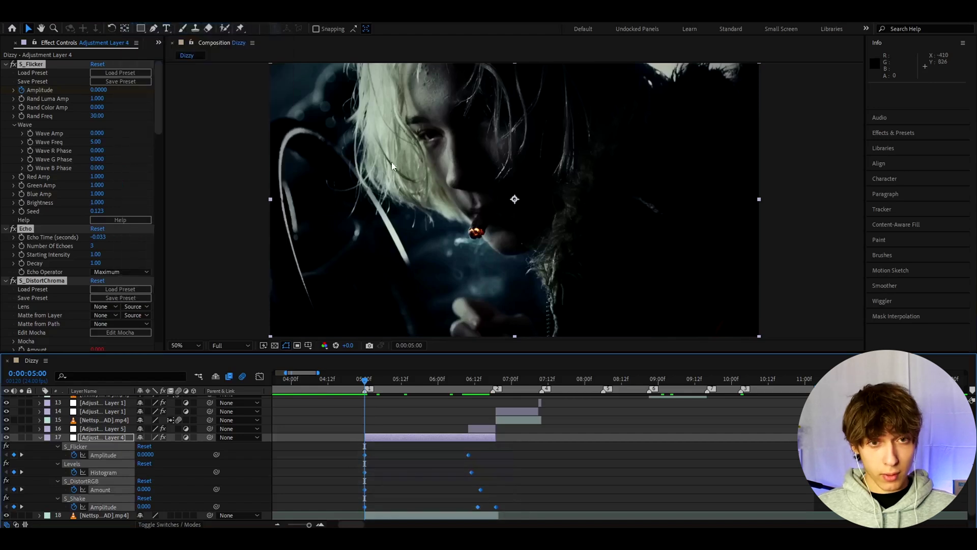
{"action": "left_click", "coordinate": [624, 204]}
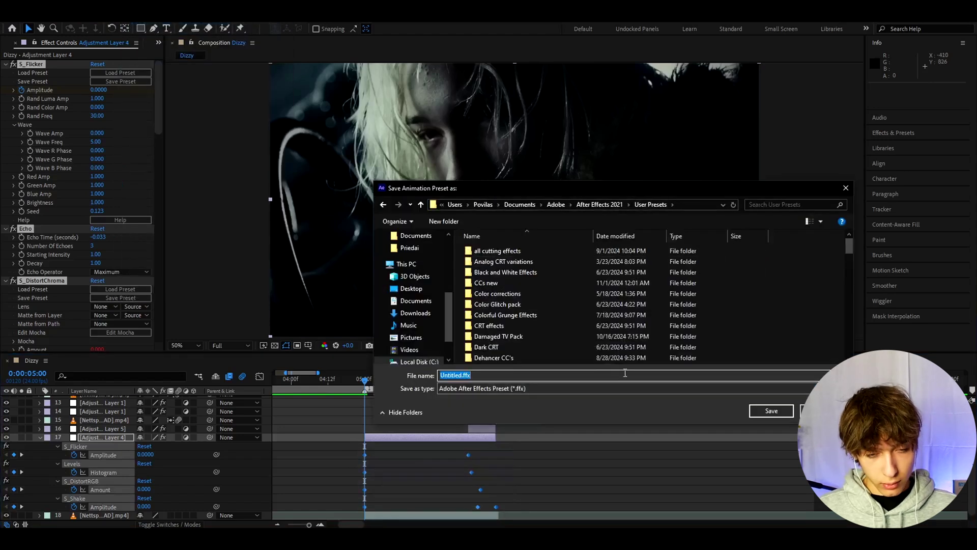
{"action": "type", "text": "Trippy Distort Build up"}
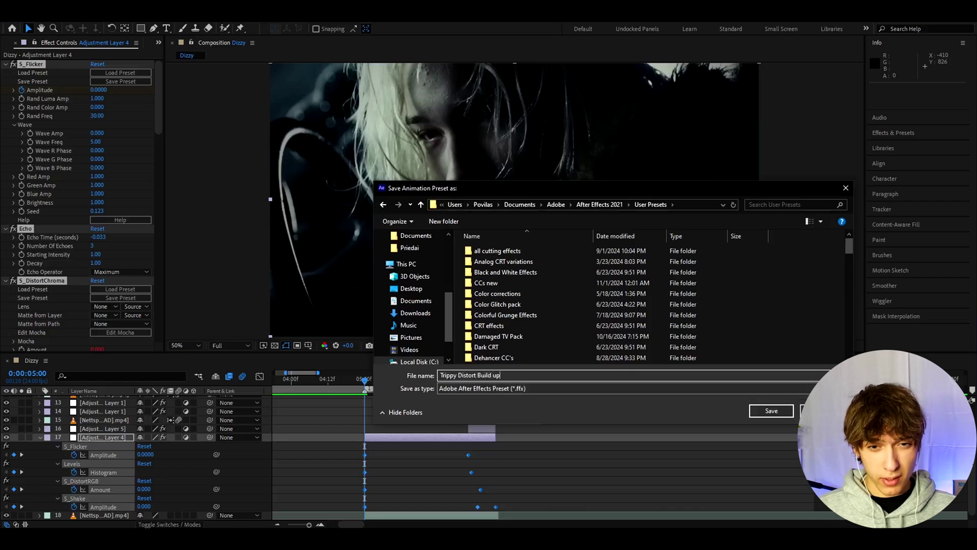
{"action": "left_click", "coordinate": [772, 410]}
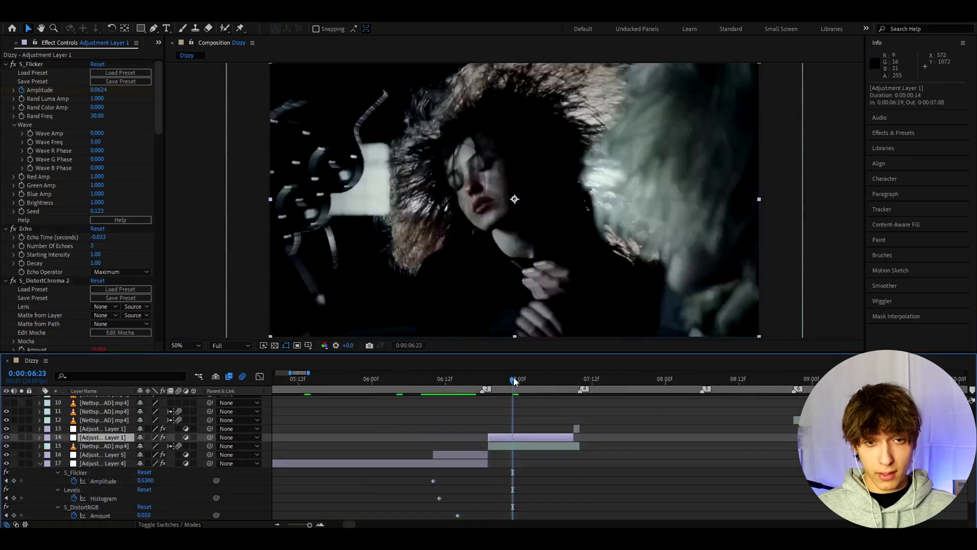
Show Scale on the layer 15 Nettspend clip and park at 6:19, where Scale is 100%.
{"action": "left_click_drag", "start_coordinate": [513, 382], "coordinate": [488, 387]}
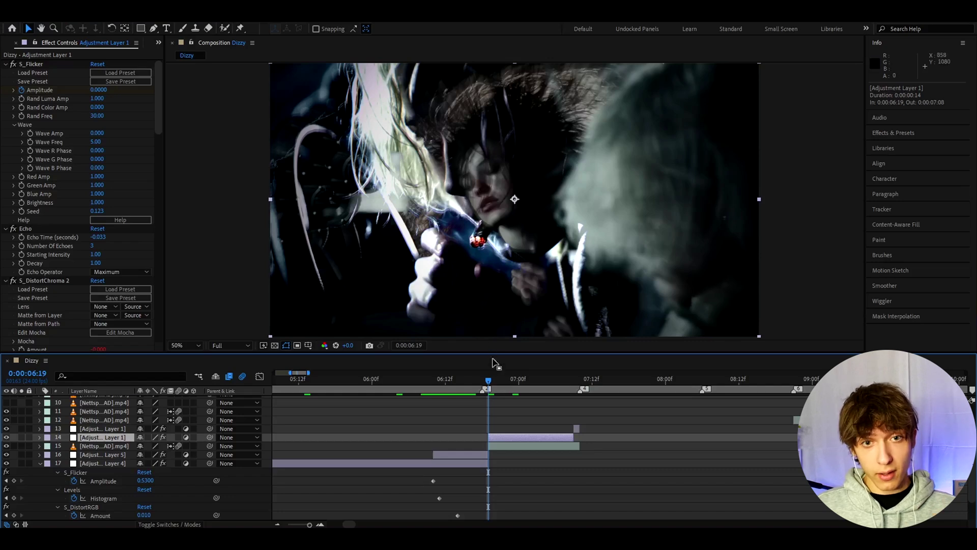
{"action": "left_click", "coordinate": [495, 381]}
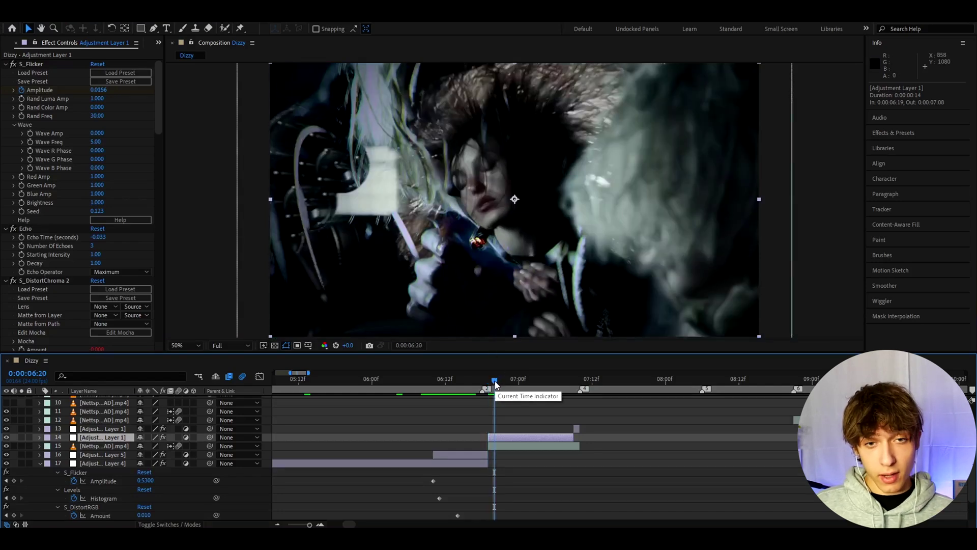
{"action": "left_click", "coordinate": [525, 446]}
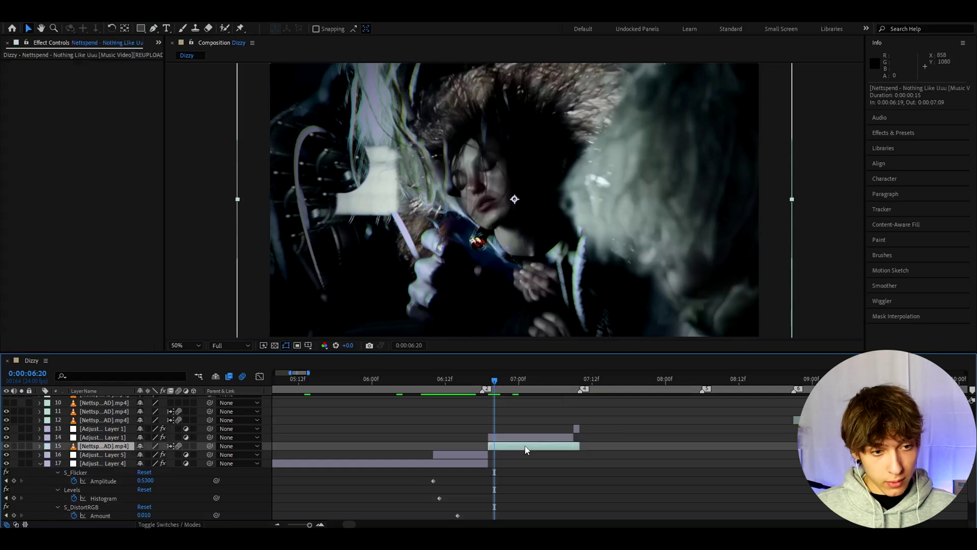
{"action": "key", "text": "s"}
{"action": "left_click_drag", "start_coordinate": [492, 384], "coordinate": [512, 380]}
Expand Adjustment Layer 1's effects and reveal the wiggle expression on S_DistortChroma 2 Amount.
{"action": "left_click", "coordinate": [101, 437]}
{"action": "scroll", "coordinate": [50, 197], "scroll_direction": "down", "scroll_amount": 2}
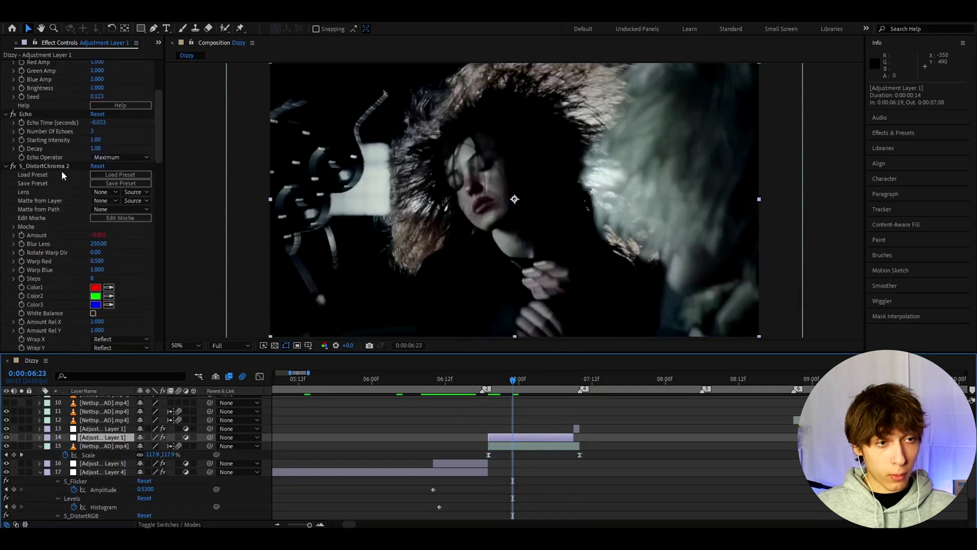
{"action": "scroll", "coordinate": [56, 184], "scroll_direction": "down", "scroll_amount": 5}
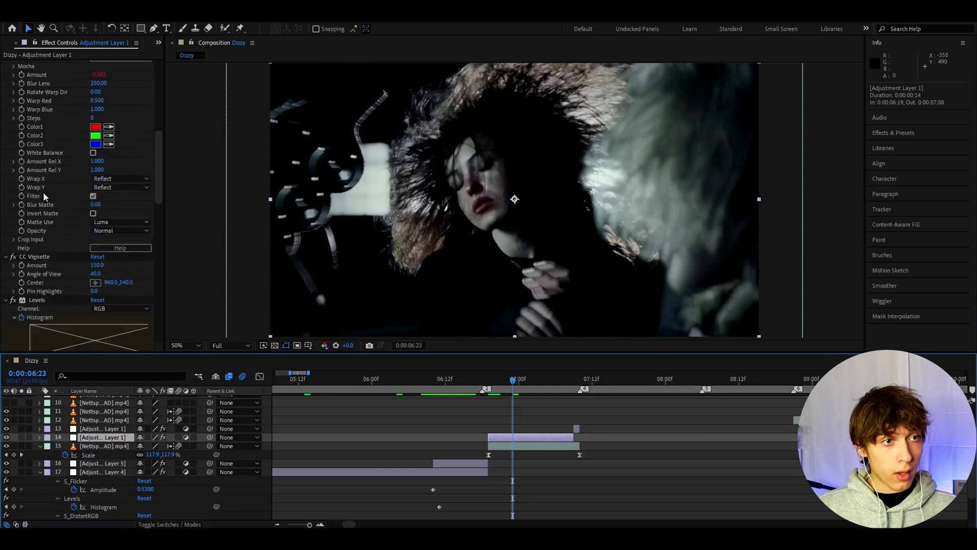
{"action": "scroll", "coordinate": [44, 197], "scroll_direction": "up", "scroll_amount": 2}
{"action": "left_click", "coordinate": [34, 145]}
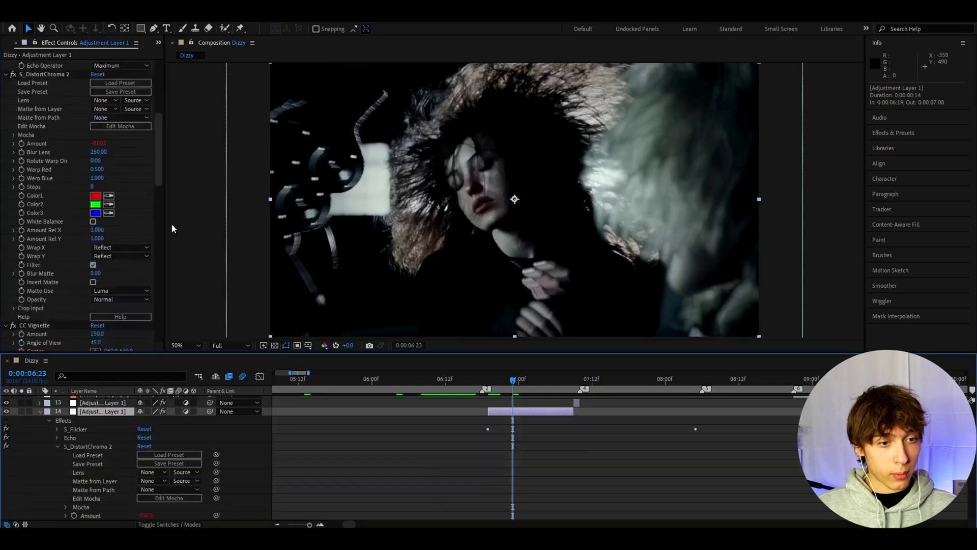
{"action": "scroll", "coordinate": [94, 473], "scroll_direction": "down", "scroll_amount": 1}
{"action": "left_click", "coordinate": [97, 491]}
{"action": "type", "text": "wiggle(4, 0.08)"}
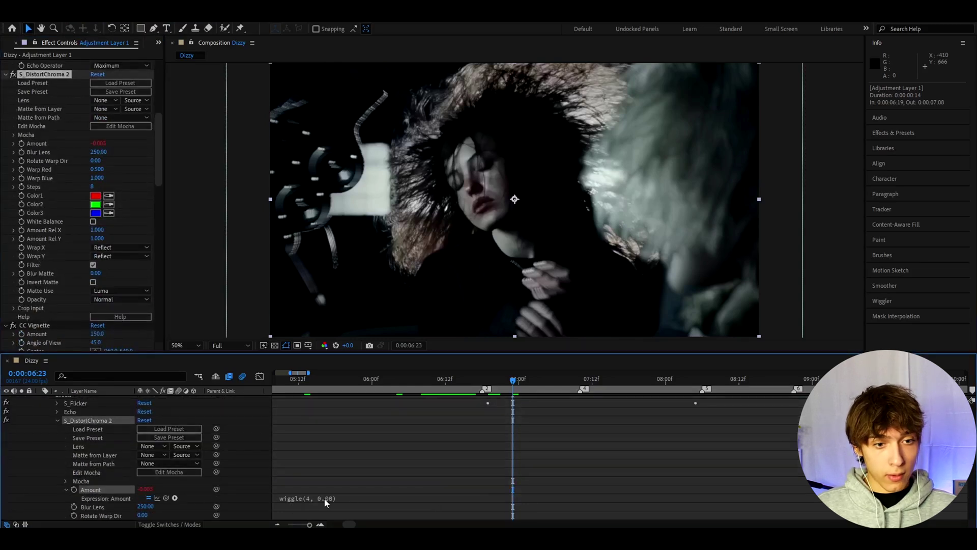
Step through frames 6:20 and 6:21, then jump to 7:00 to check the distortion.
{"action": "scroll", "coordinate": [509, 393], "scroll_direction": "up", "scroll_amount": 2}
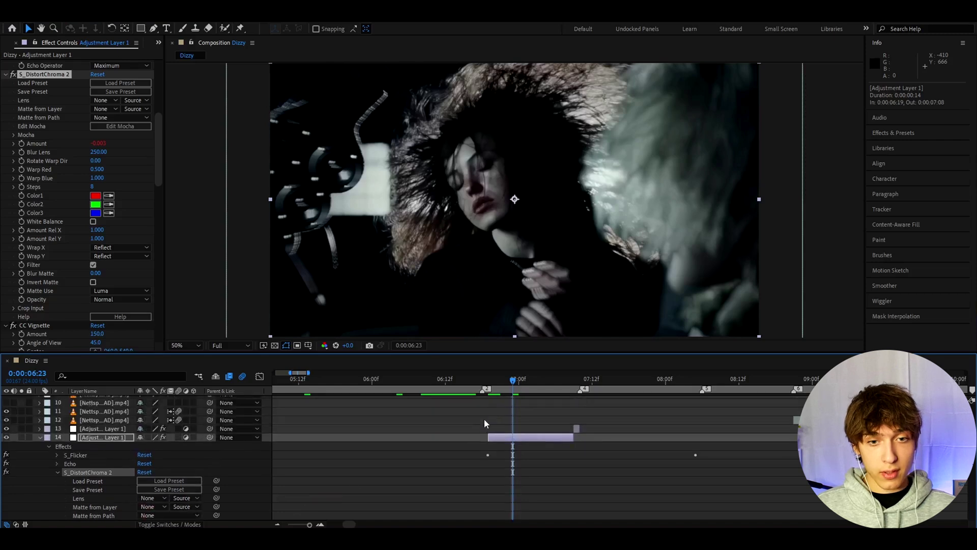
{"action": "scroll", "coordinate": [511, 392], "scroll_direction": "down", "scroll_amount": 2}
{"action": "left_click_drag", "start_coordinate": [513, 390], "coordinate": [495, 390]}
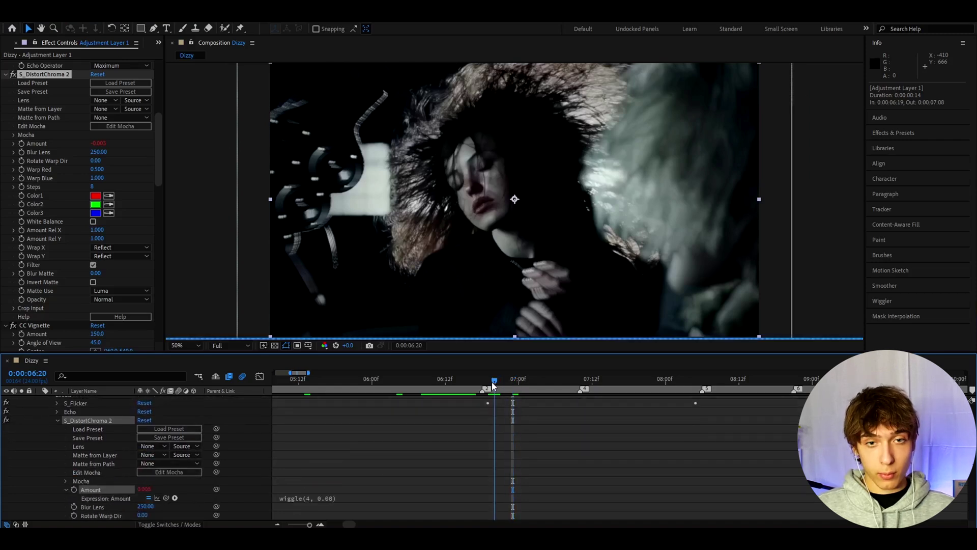
{"action": "scroll", "coordinate": [488, 407], "scroll_direction": "up", "scroll_amount": 2}
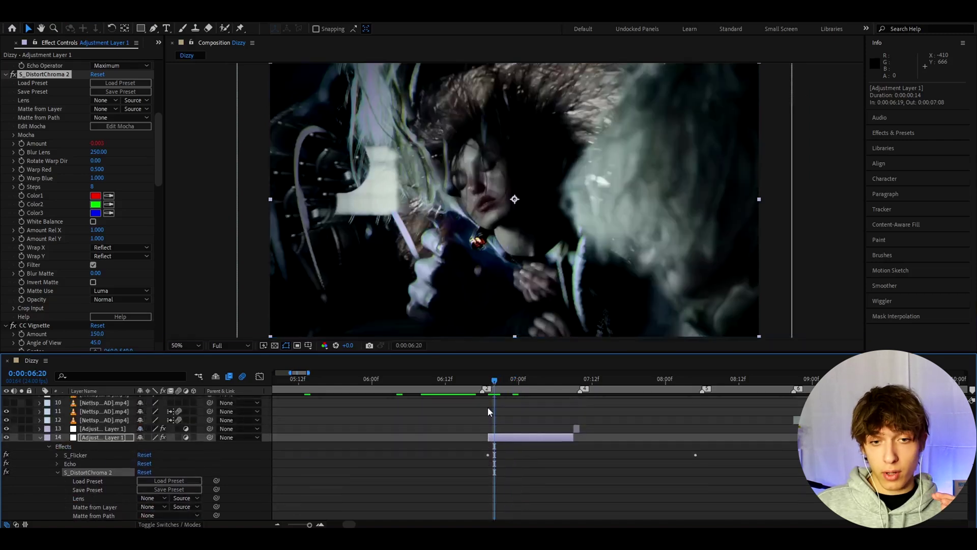
{"action": "left_click", "coordinate": [501, 379]}
{"action": "left_click", "coordinate": [518, 379]}
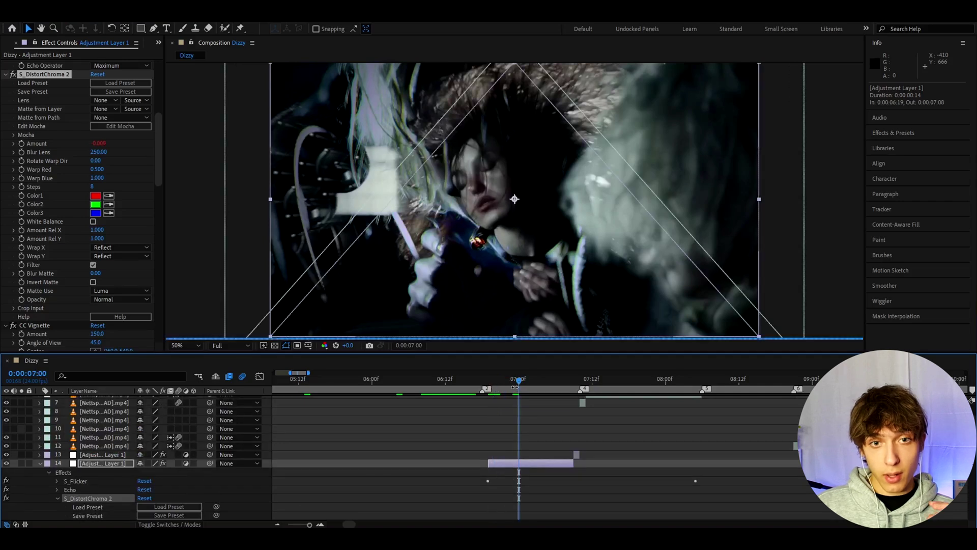
{"action": "scroll", "coordinate": [577, 422], "scroll_direction": "up", "scroll_amount": 3}
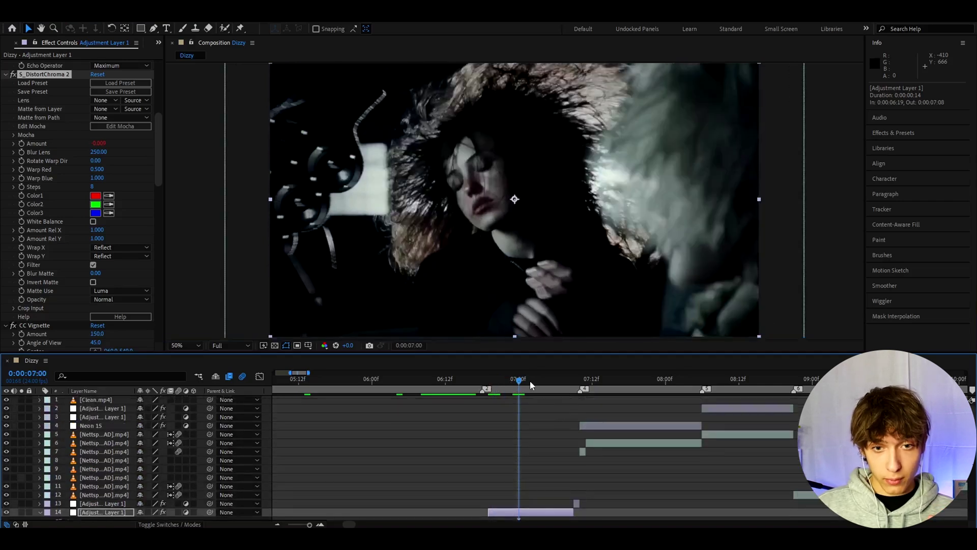
At 7:17, select Neon 15 and toggle its visibility off and on to compare.
{"action": "left_click", "coordinate": [623, 379]}
{"action": "left_click", "coordinate": [611, 425]}
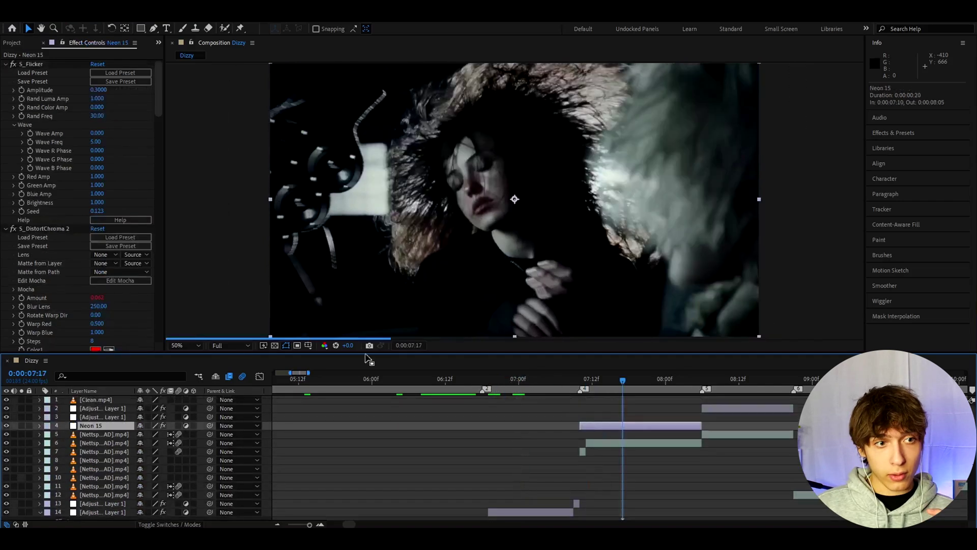
{"action": "left_click", "coordinate": [105, 443]}
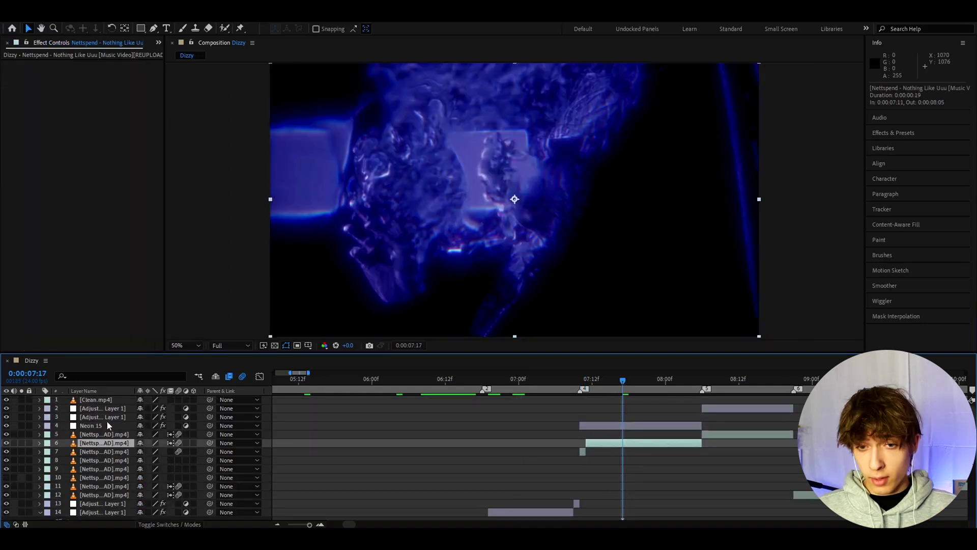
{"action": "left_click", "coordinate": [276, 425]}
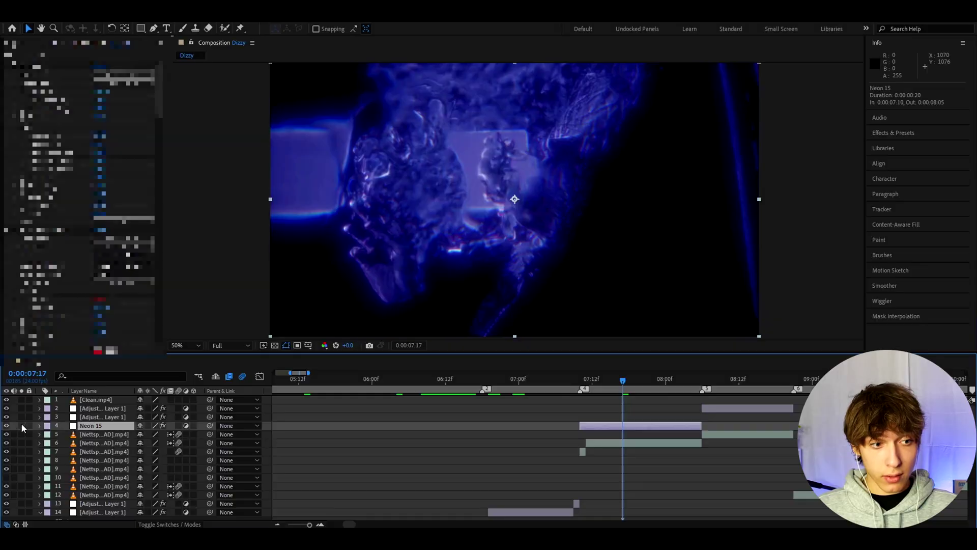
{"action": "left_click", "coordinate": [6, 425]}
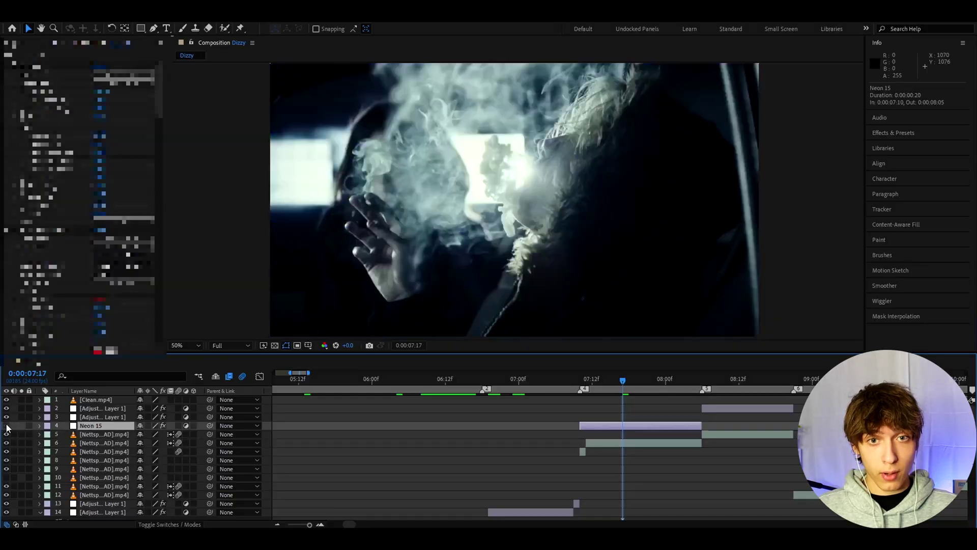
{"action": "left_click", "coordinate": [6, 426]}
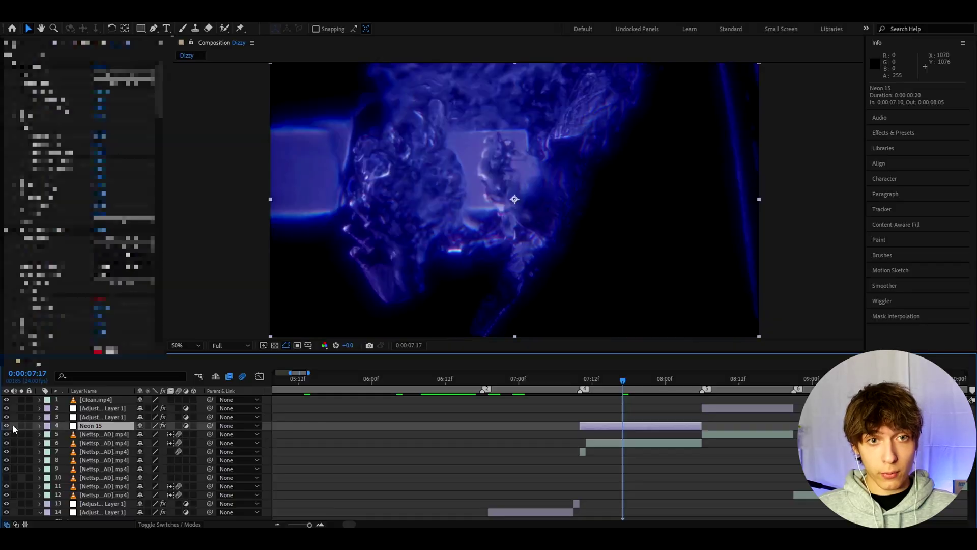
Show Neon 15's Opacity keyframes and scrub from 7:17 to 8:04 to watch the fade.
{"action": "left_click", "coordinate": [630, 380]}
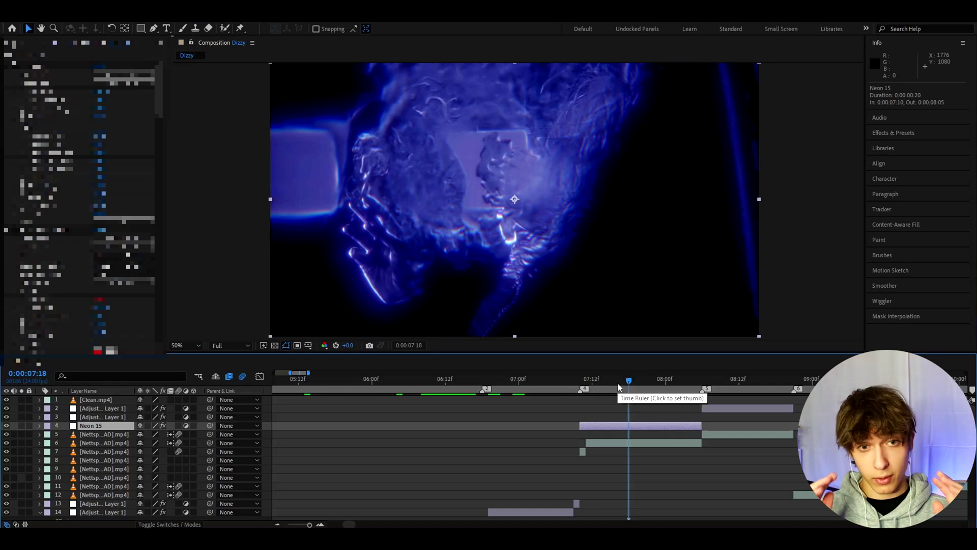
{"action": "key", "text": "Page_Up"}
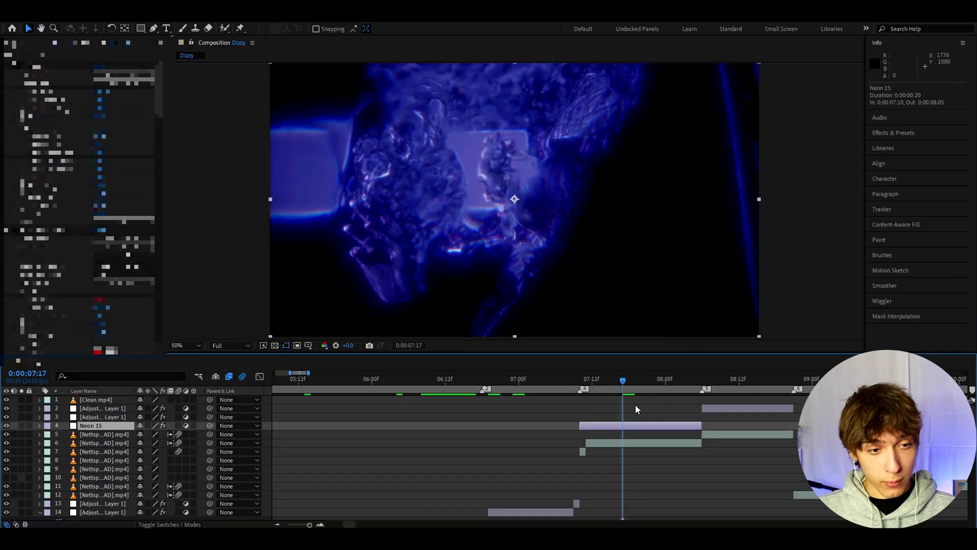
{"action": "key", "text": "u"}
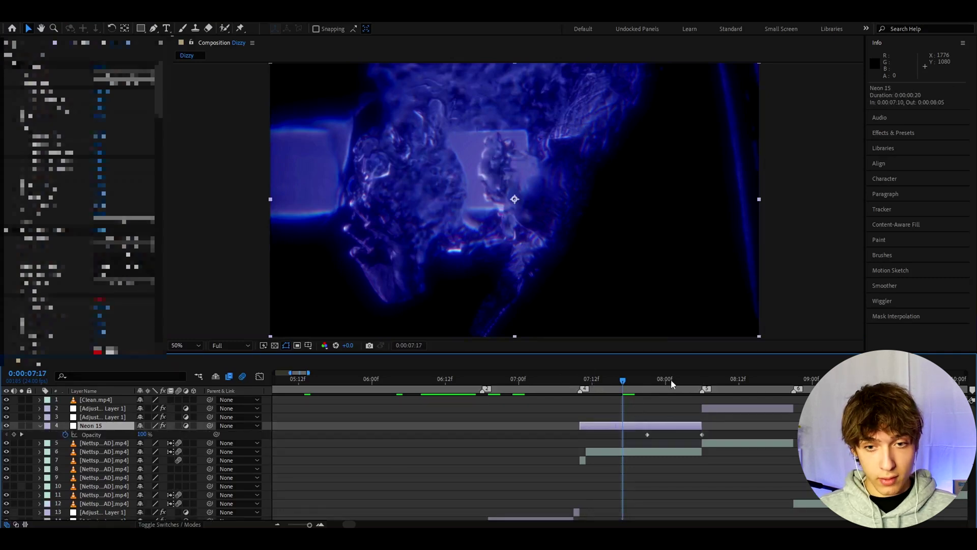
{"action": "left_click_drag", "start_coordinate": [621, 379], "coordinate": [696, 389]}
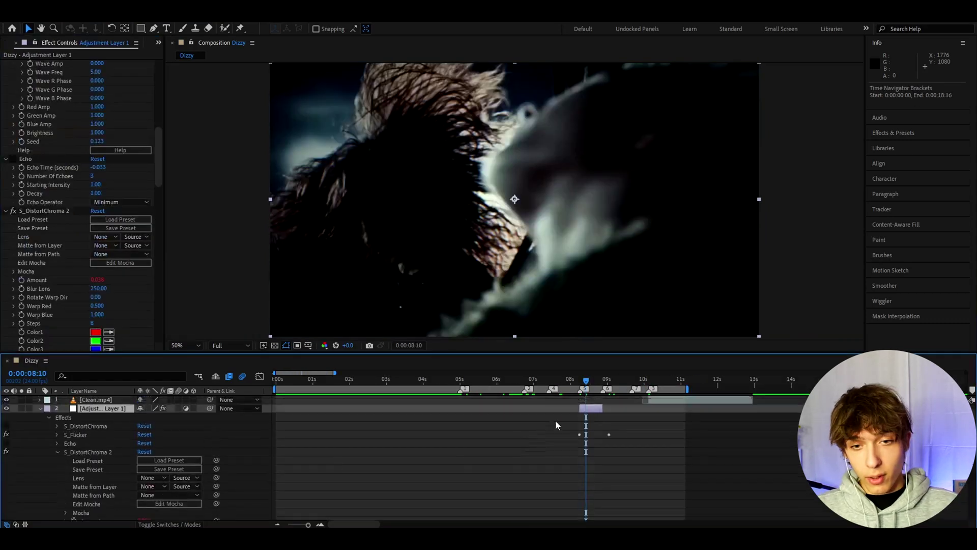
Toggle the Echo effect on and off to compare the transition.
{"action": "left_click", "coordinate": [26, 158]}
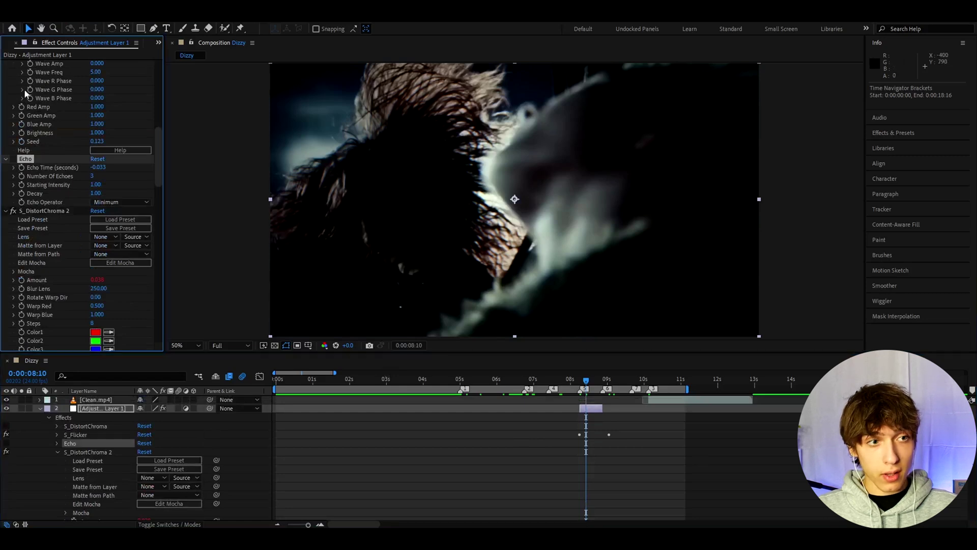
{"action": "left_click", "coordinate": [13, 159]}
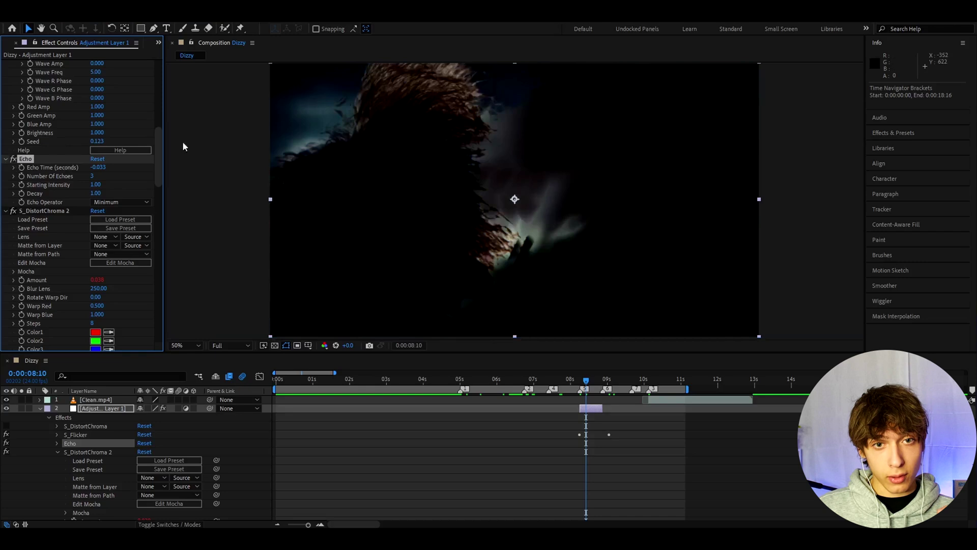
{"action": "left_click", "coordinate": [13, 160]}
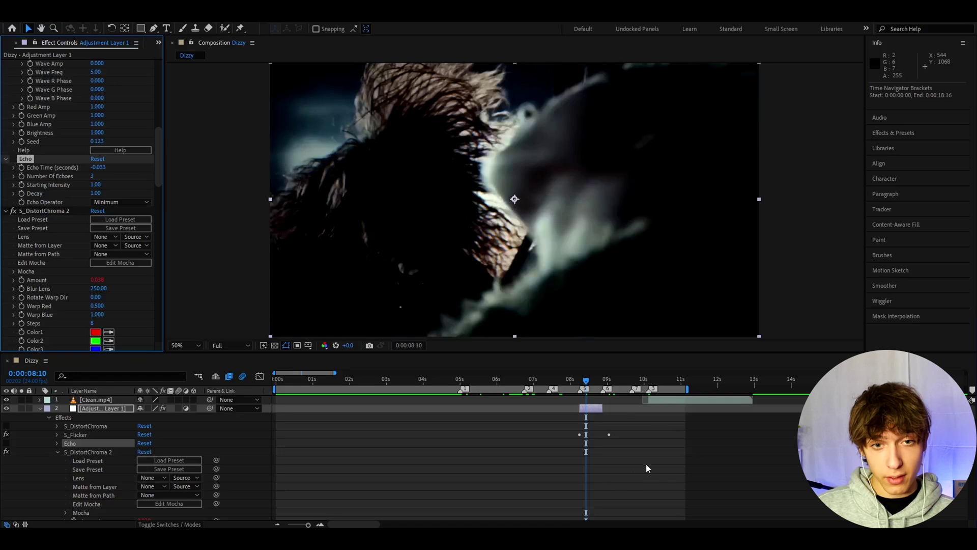
Select S_DistortChroma 2, move from 8:16 to 9:09 and play back a preview.
{"action": "left_click", "coordinate": [51, 210]}
{"action": "left_click", "coordinate": [595, 385]}
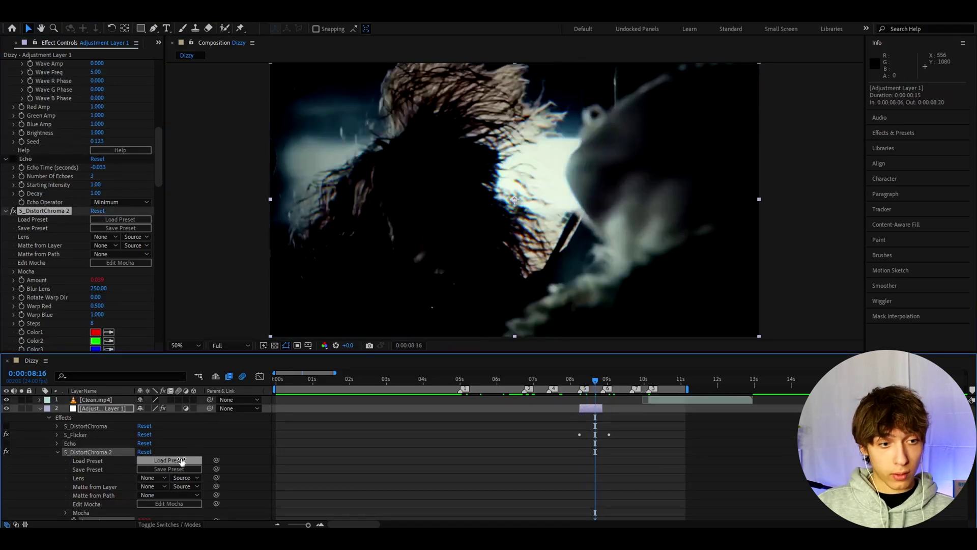
{"action": "scroll", "coordinate": [88, 489], "scroll_direction": "down", "scroll_amount": 2}
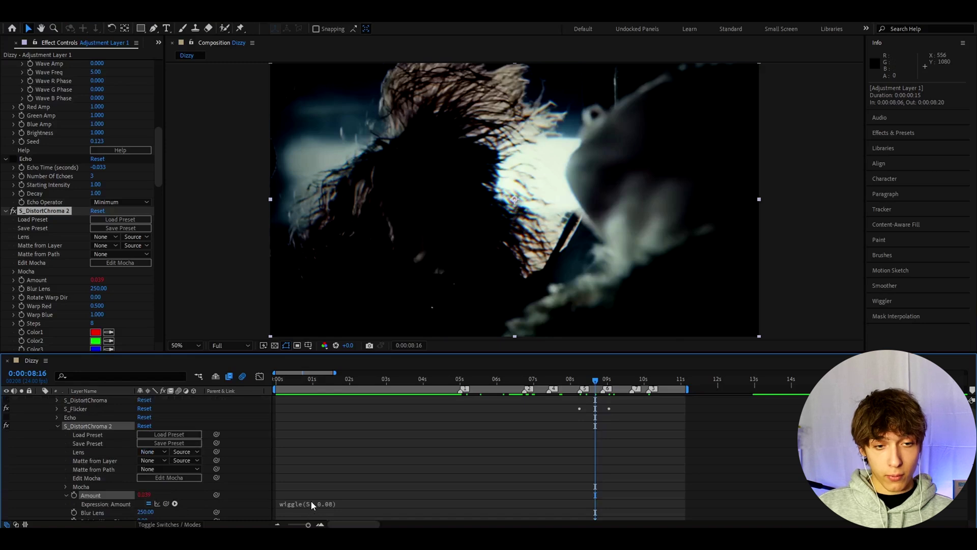
{"action": "scroll", "coordinate": [605, 464], "scroll_direction": "up", "scroll_amount": 2}
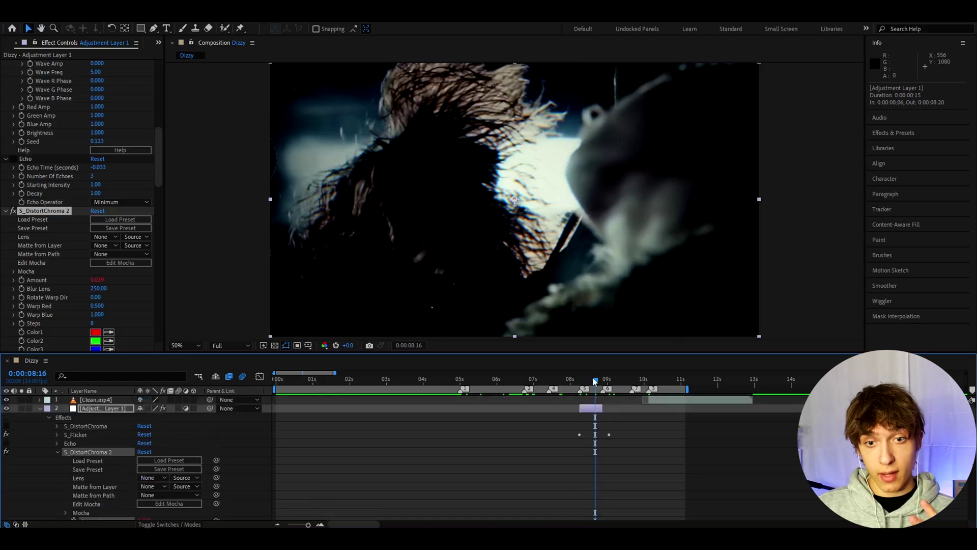
{"action": "left_click_drag", "start_coordinate": [595, 381], "coordinate": [621, 380]}
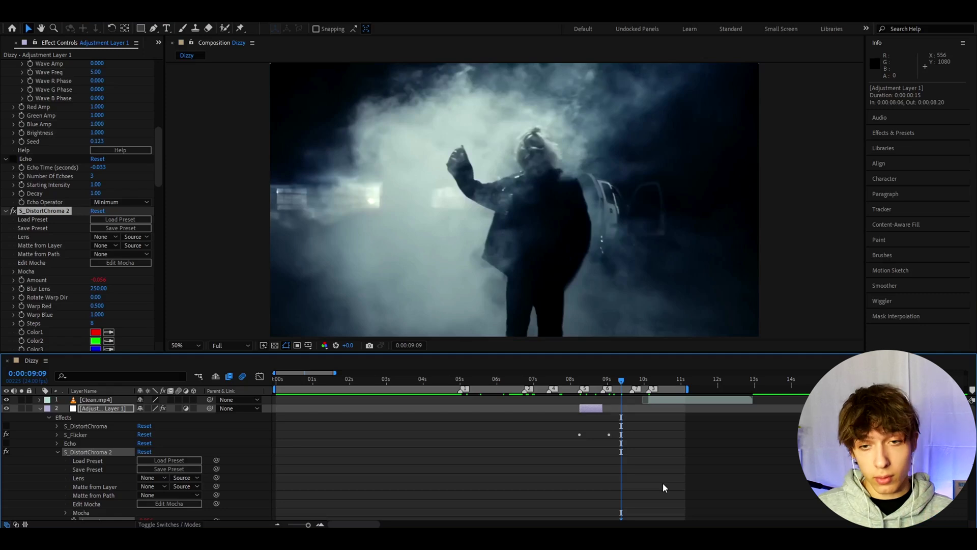
{"action": "key", "text": "space"}
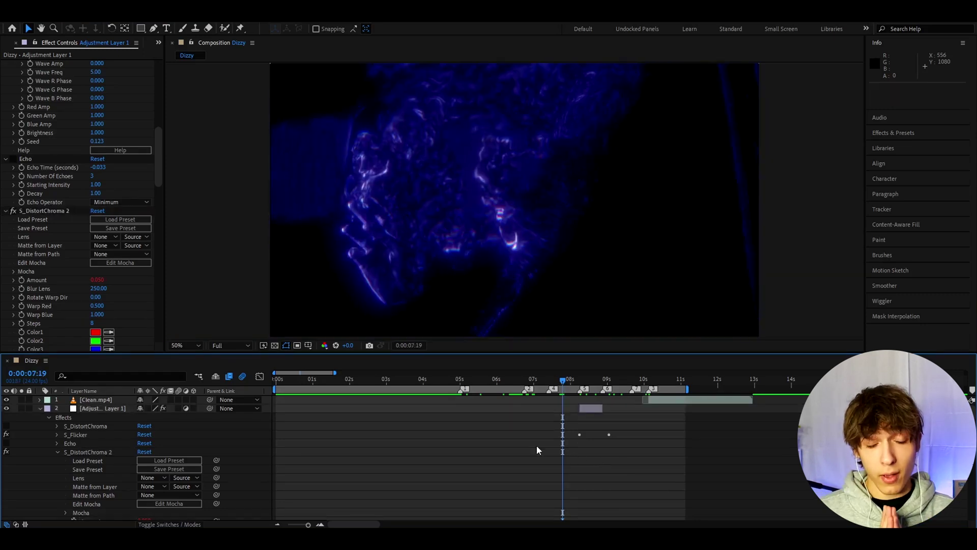